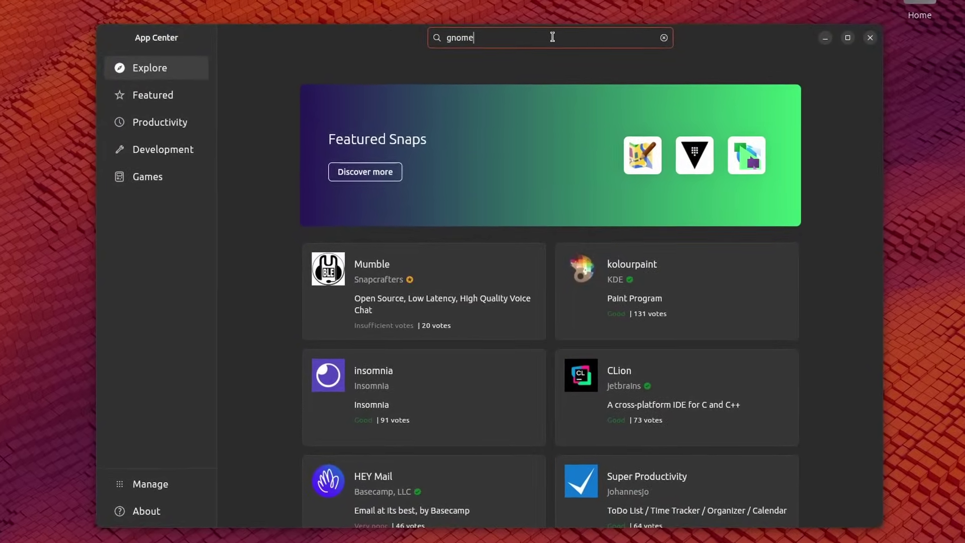
- Search App Center for gnome-software, minimize Terminal, and open the notification panel
{"action": "type", "text": "-software"}
{"action": "key", "text": "Return"}
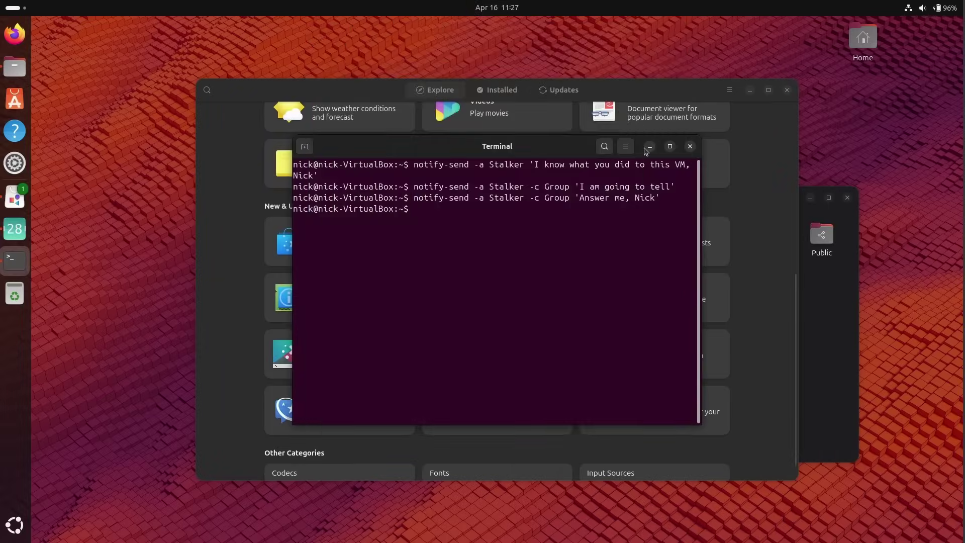
{"action": "left_click", "coordinate": [649, 147]}
{"action": "left_click", "coordinate": [491, 6]}
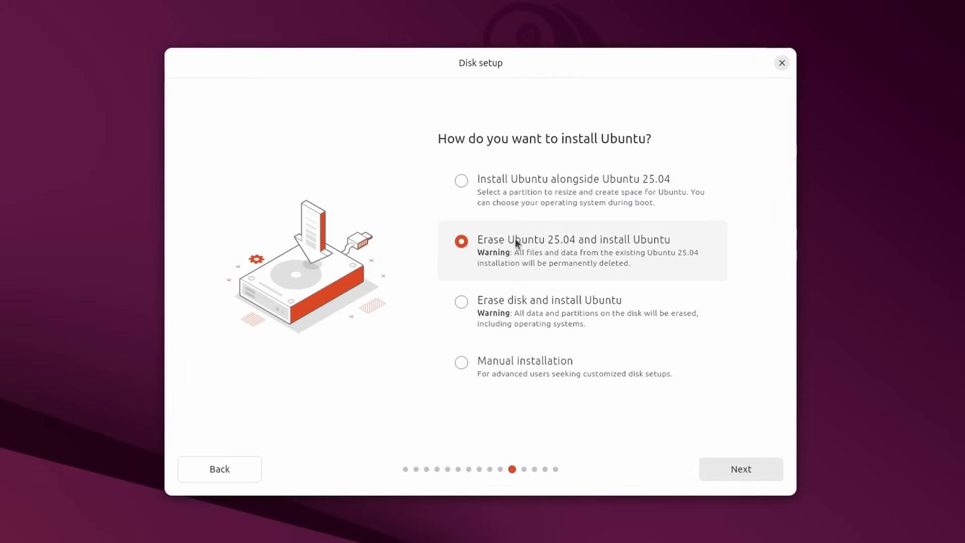
- Select the Manual installation option on the installer's Disk setup step
{"action": "left_click", "coordinate": [649, 207]}
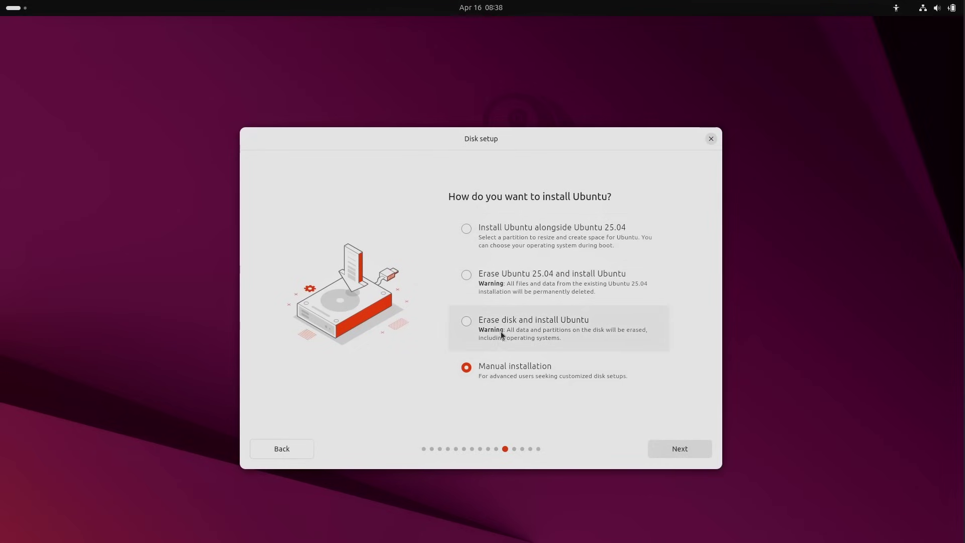
- Pick the Erase disk option, then Erase Ubuntu 25.04, on the Disk setup step
{"action": "left_click", "coordinate": [538, 323]}
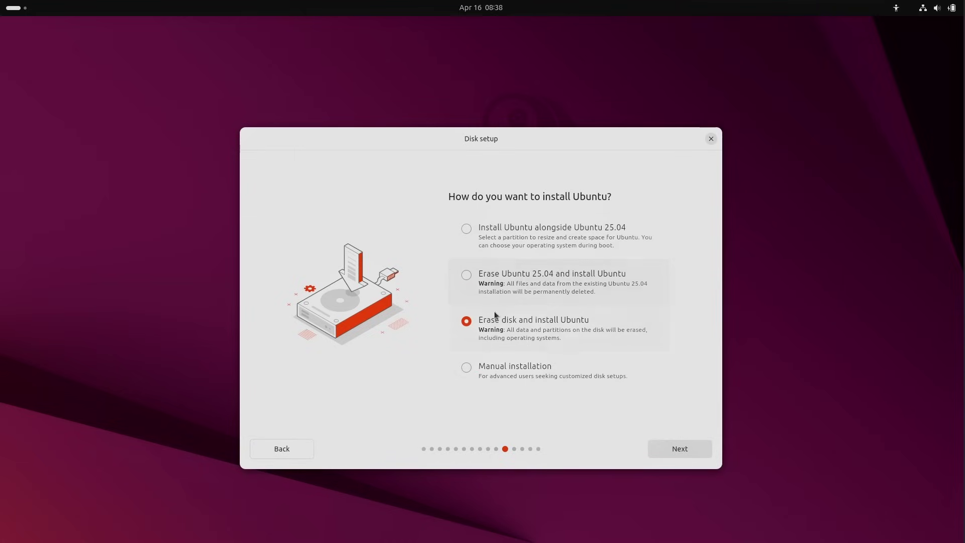
{"action": "left_click", "coordinate": [571, 286]}
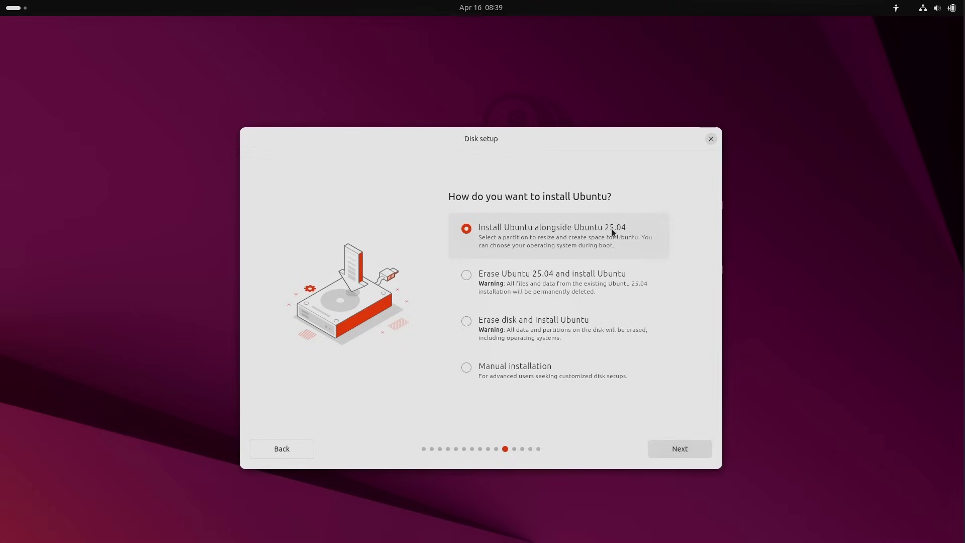
- Choose Erase disk in the installer, then show the app grid and browse the System folder
{"action": "left_click", "coordinate": [532, 321]}
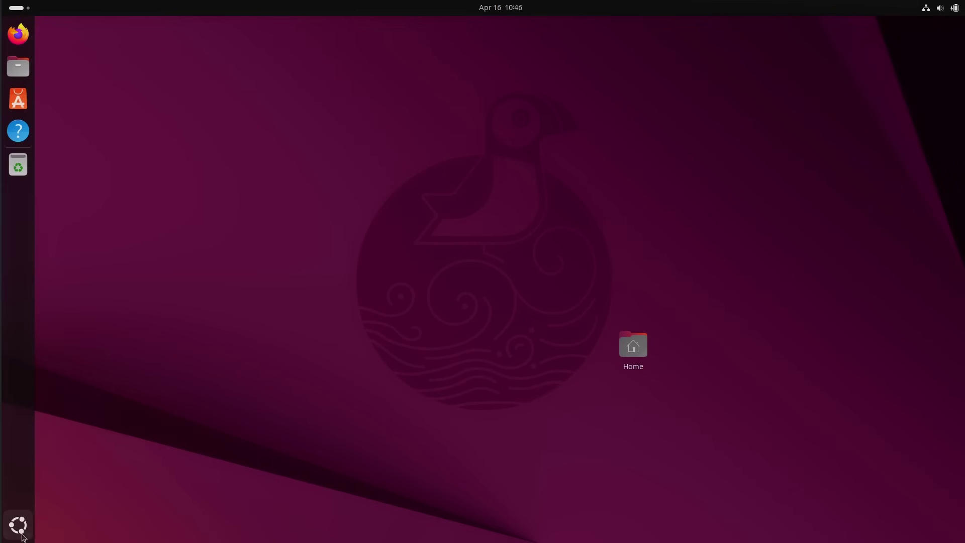
{"action": "left_click", "coordinate": [18, 526]}
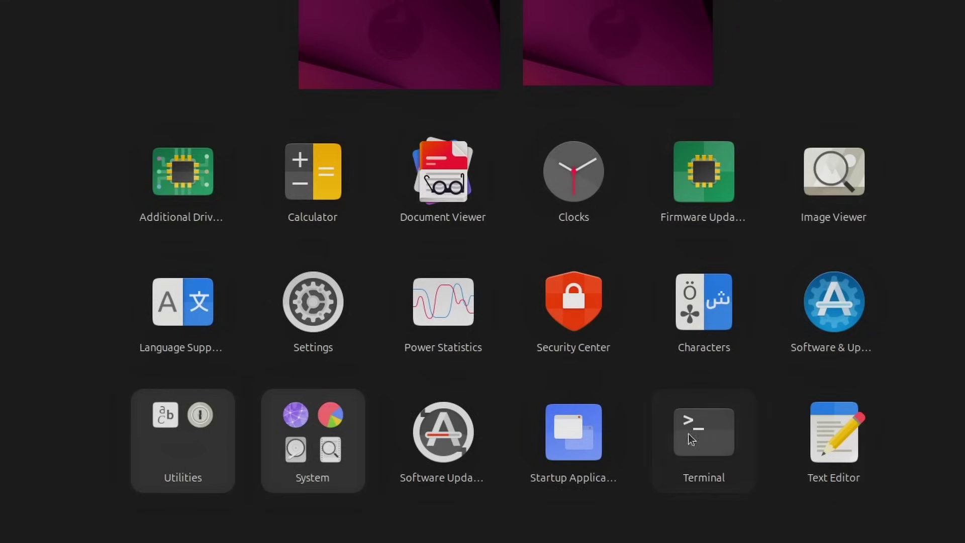
{"action": "left_click", "coordinate": [327, 455]}
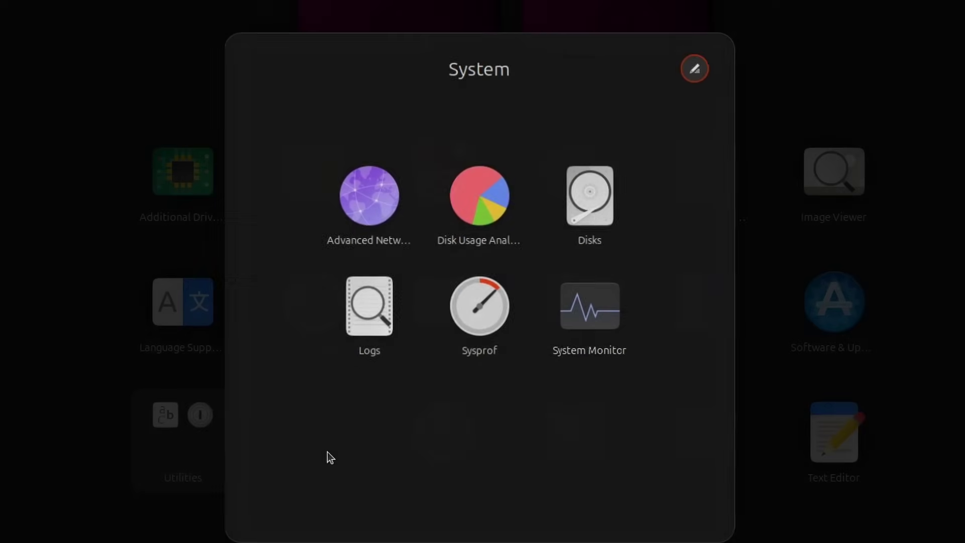
{"action": "left_click", "coordinate": [961, 270]}
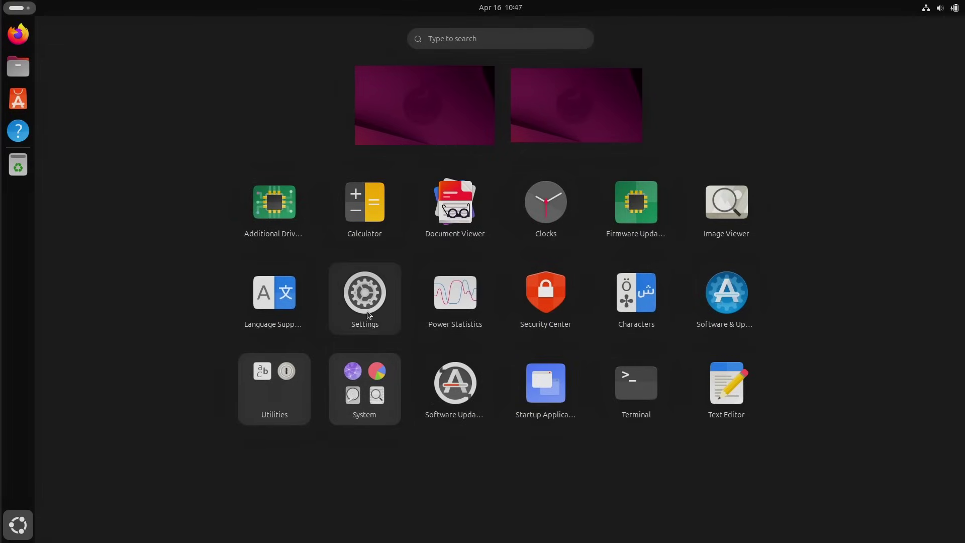
- Open the System folder in the app grid and close it again
{"action": "left_click", "coordinate": [365, 387]}
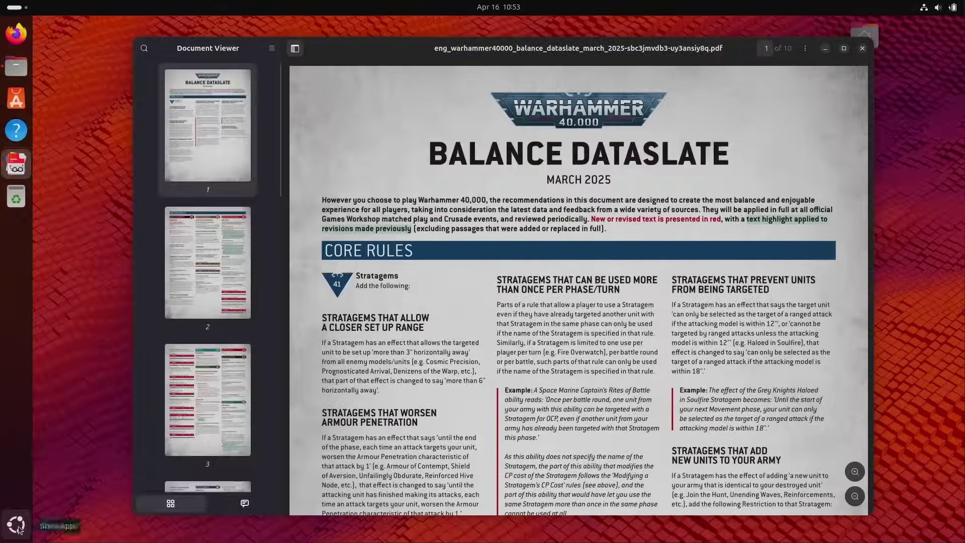
{"action": "left_click", "coordinate": [16, 525]}
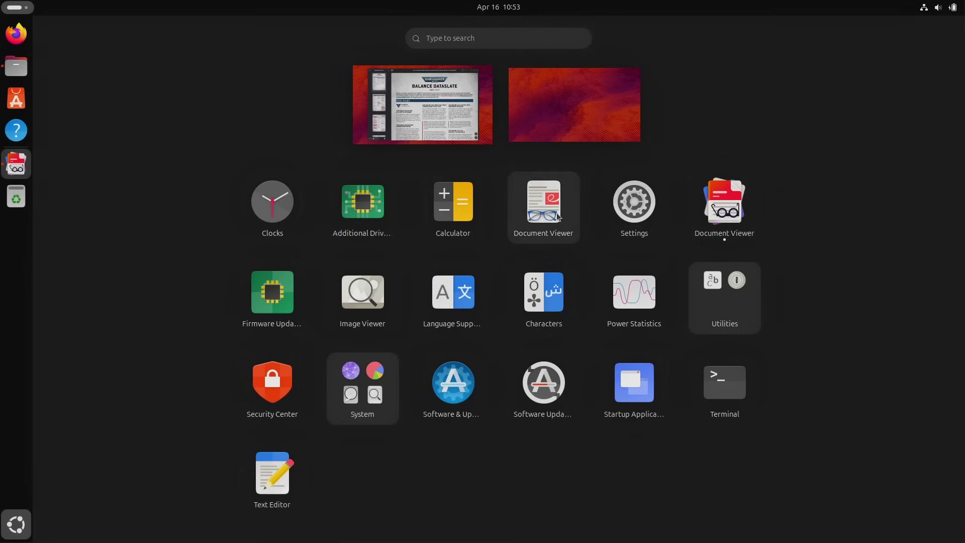
- Bring up the PDF viewer window and open, then dismiss, its main menu
{"action": "left_click", "coordinate": [450, 127]}
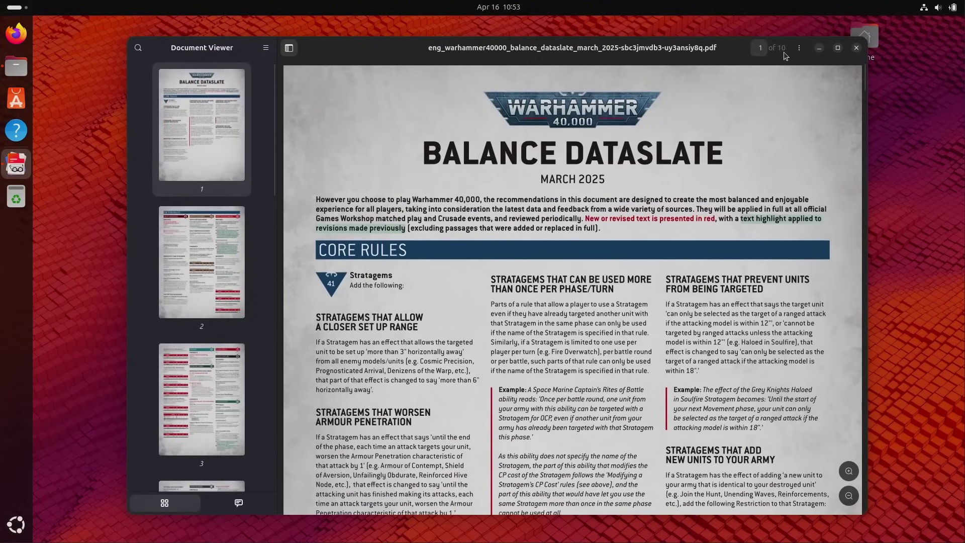
{"action": "left_click", "coordinate": [800, 49]}
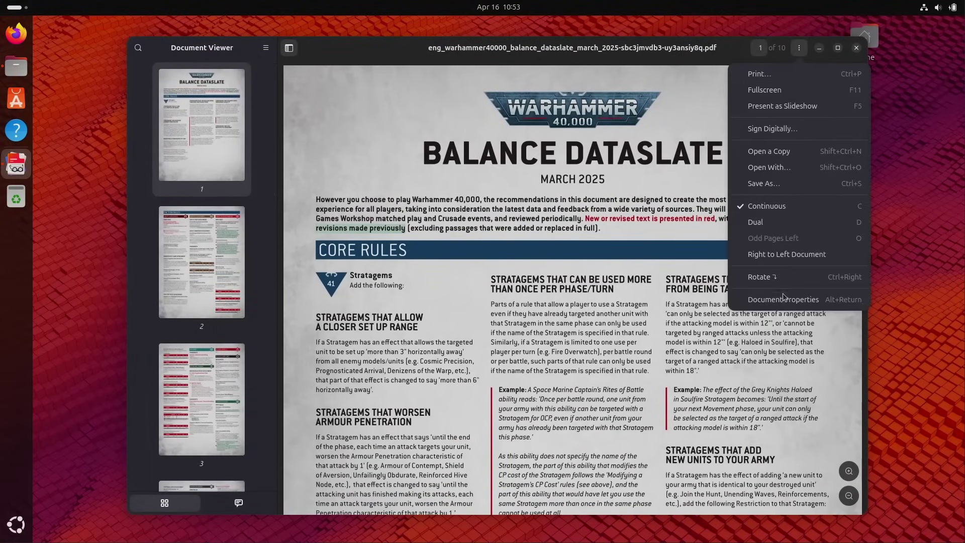
{"action": "left_click", "coordinate": [448, 309]}
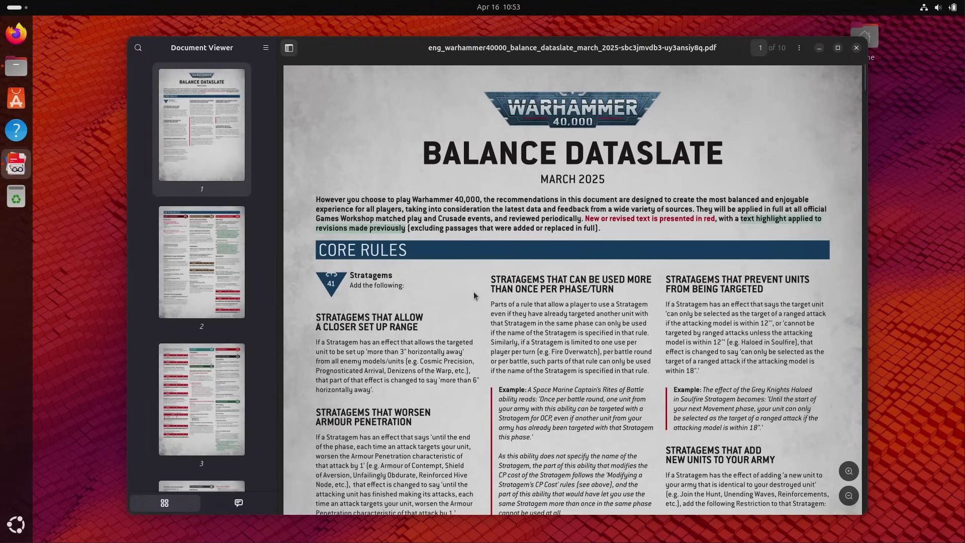
- Open the Balance Dataslate PDF from Downloads in Document Viewer and tile both viewers side by side
{"action": "left_click", "coordinate": [15, 66]}
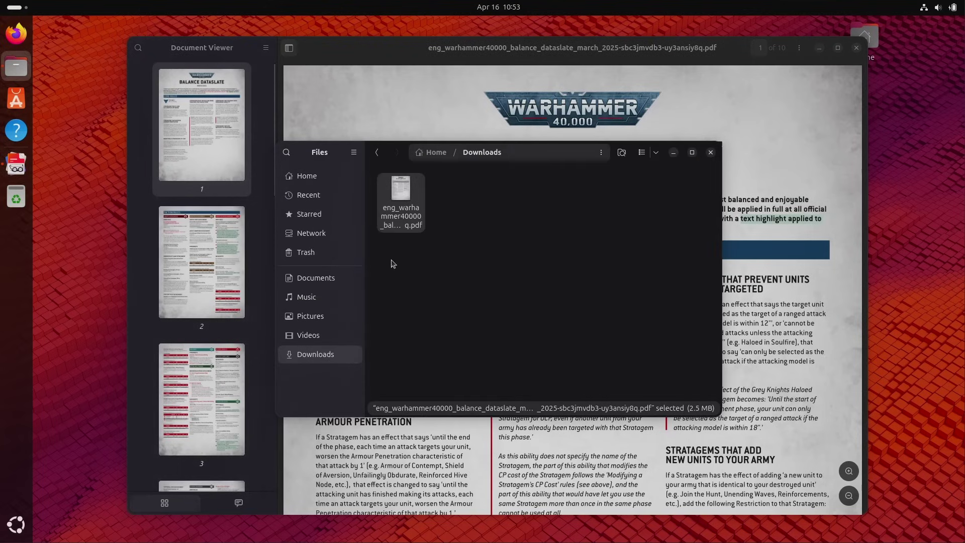
{"action": "right_click", "coordinate": [404, 201]}
{"action": "left_click", "coordinate": [449, 227]}
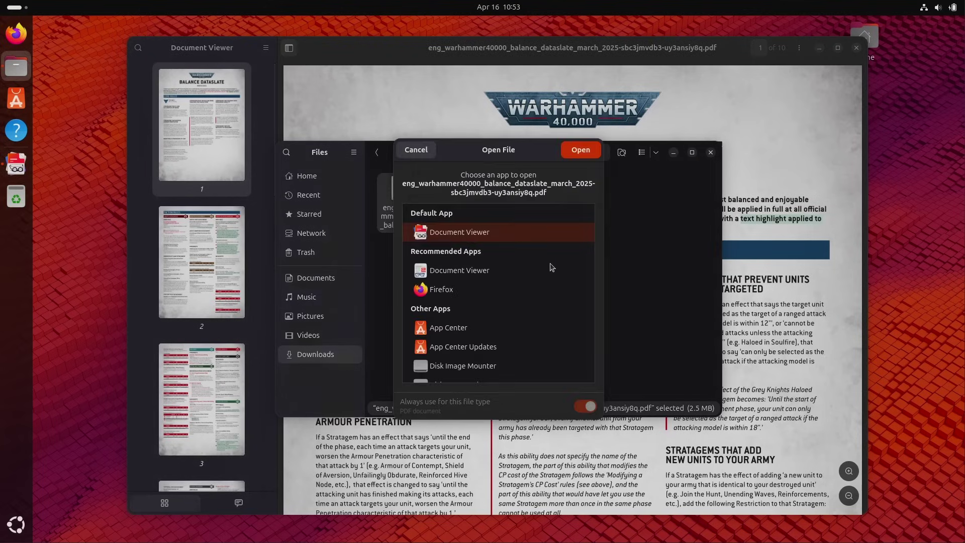
{"action": "left_click", "coordinate": [476, 271]}
{"action": "left_click", "coordinate": [582, 151]}
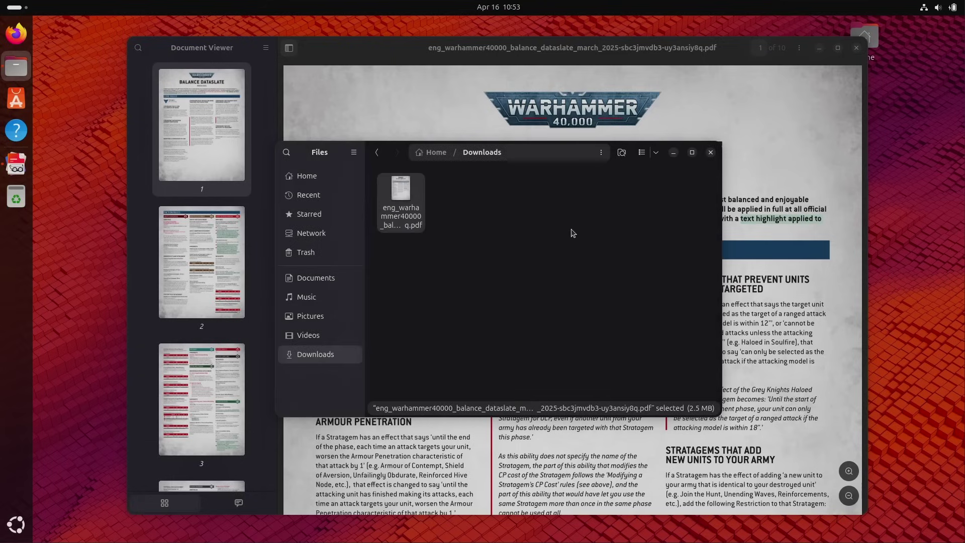
{"action": "left_click_drag", "start_coordinate": [477, 132], "coordinate": [963, 131]}
{"action": "left_click", "coordinate": [362, 64]}
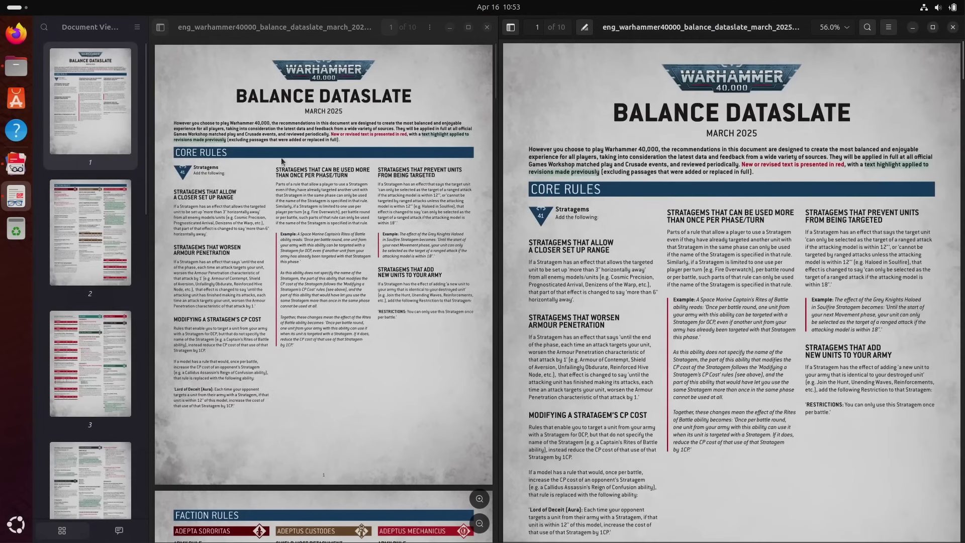
- In the left viewer, open and dismiss the main menu, then scroll the PDF
{"action": "left_click", "coordinate": [346, 135]}
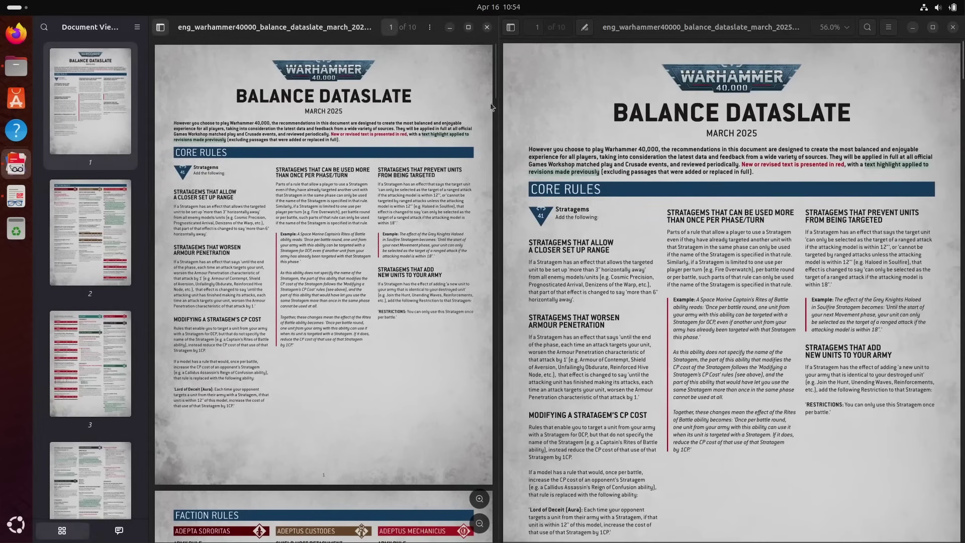
{"action": "left_click", "coordinate": [430, 28]}
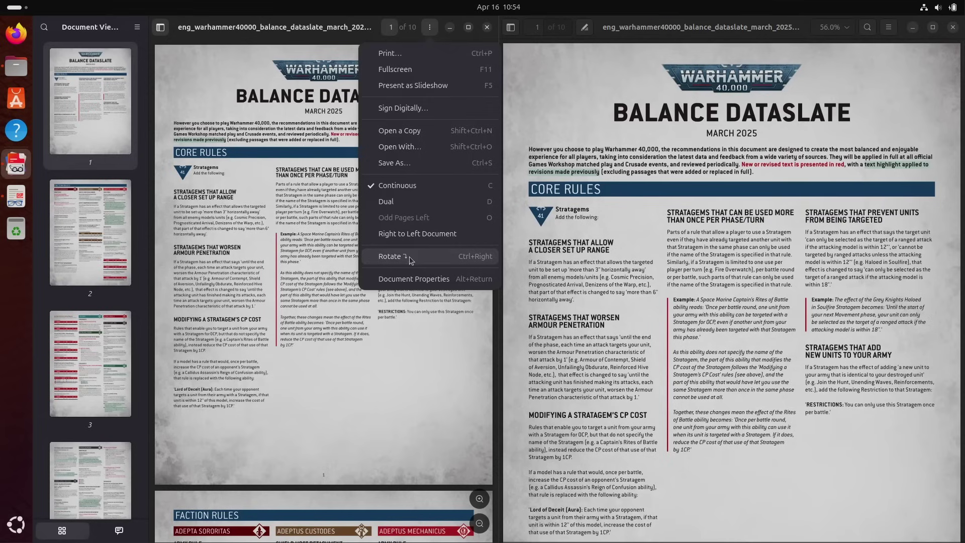
{"action": "left_click", "coordinate": [267, 200]}
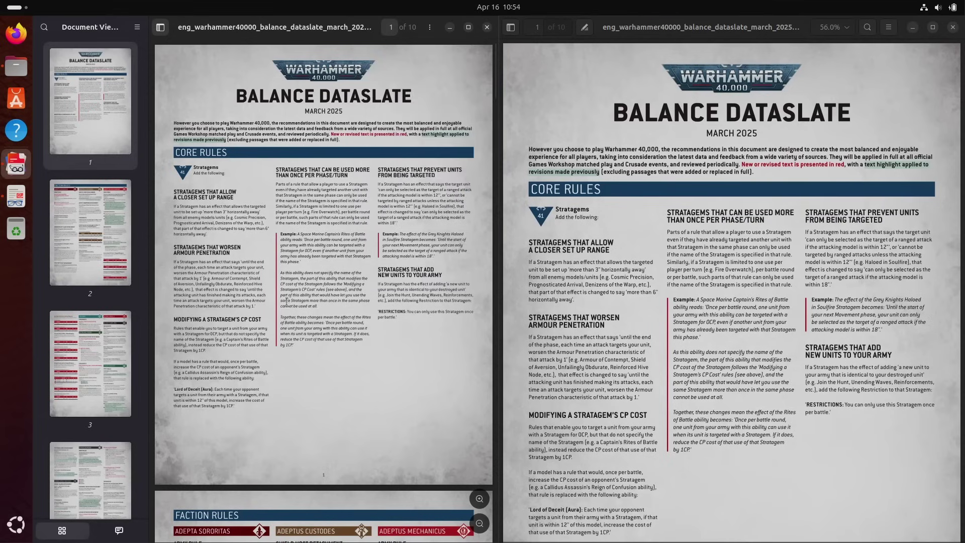
{"action": "scroll", "coordinate": [281, 296], "scroll_direction": "down", "scroll_amount": 2}
{"action": "scroll", "coordinate": [282, 295], "scroll_direction": "down", "scroll_amount": 20}
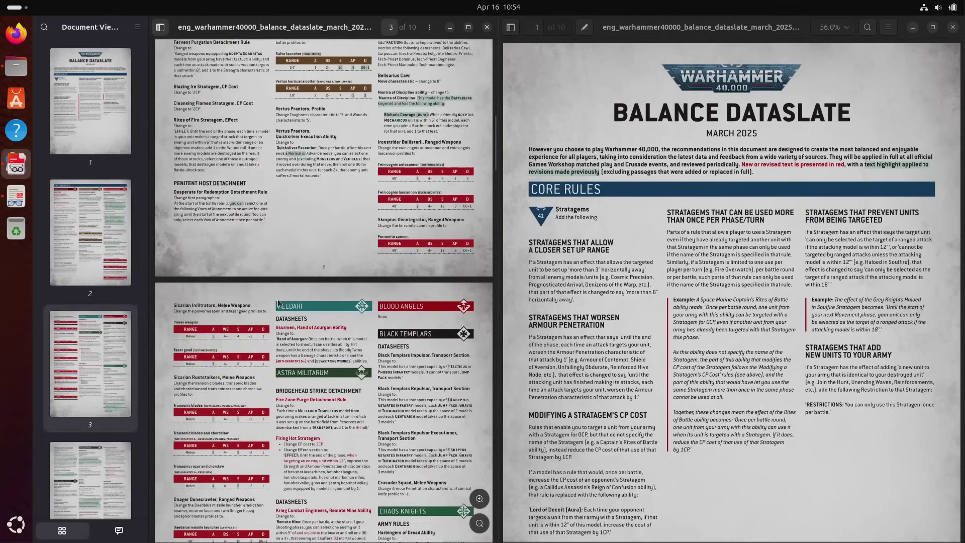
{"action": "scroll", "coordinate": [267, 304], "scroll_direction": "up", "scroll_amount": 20}
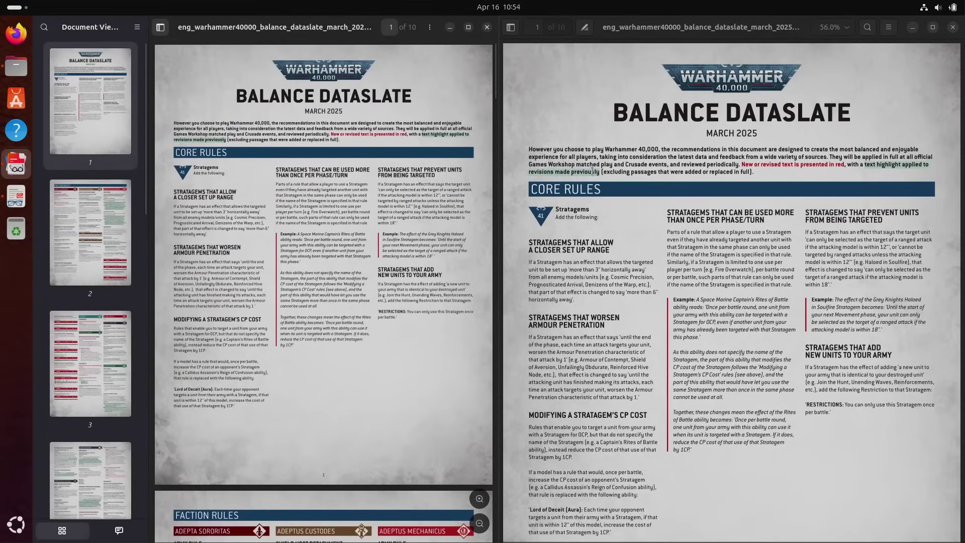
- Restore the right viewer to a smaller window and close it
{"action": "left_click", "coordinate": [644, 158]}
{"action": "double_click", "coordinate": [747, 39]}
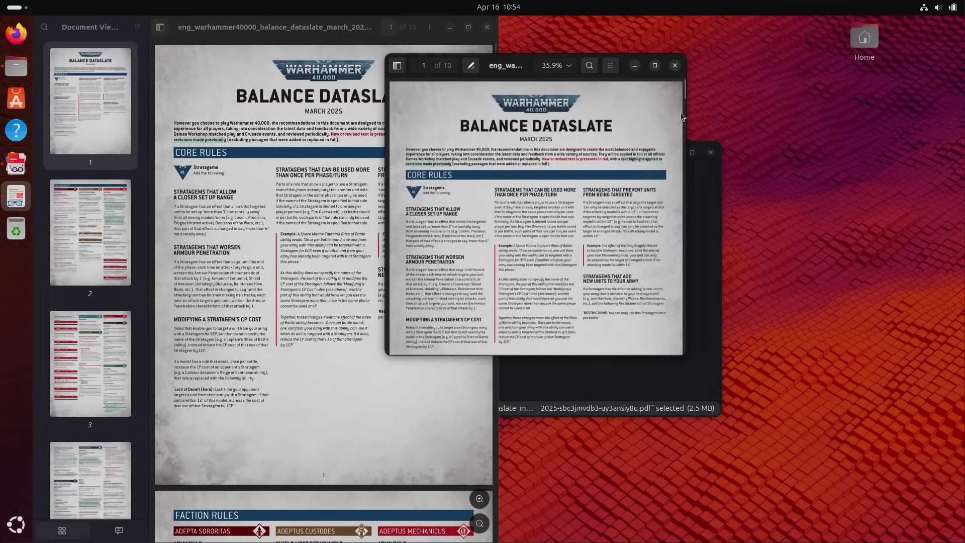
{"action": "left_click", "coordinate": [675, 66]}
- Float the remaining viewer, scroll page 1 of 10, and open then close its main menu
{"action": "left_click_drag", "start_coordinate": [308, 35], "coordinate": [549, 50]}
{"action": "scroll", "coordinate": [499, 270], "scroll_direction": "down", "scroll_amount": 5}
{"action": "scroll", "coordinate": [498, 270], "scroll_direction": "up", "scroll_amount": 5}
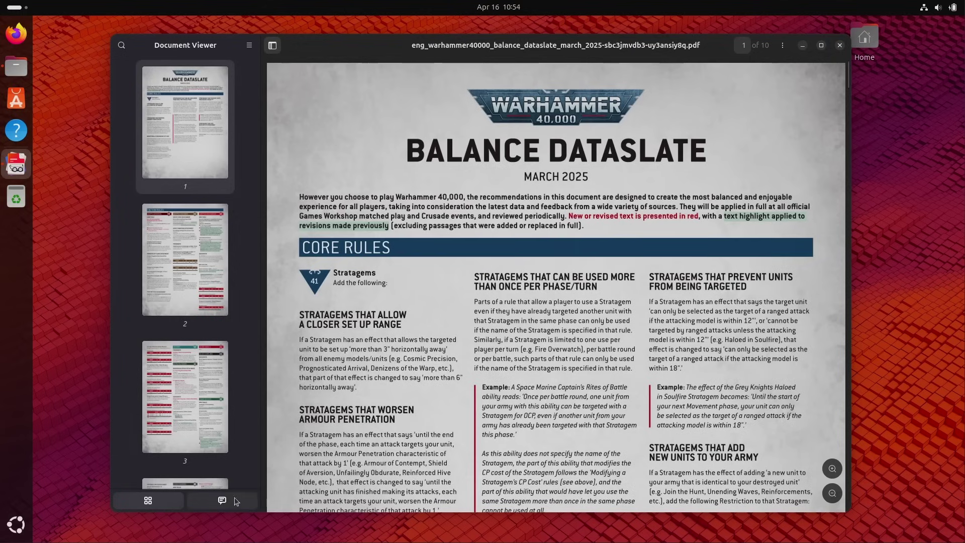
{"action": "left_click_drag", "start_coordinate": [531, 53], "coordinate": [554, 49]}
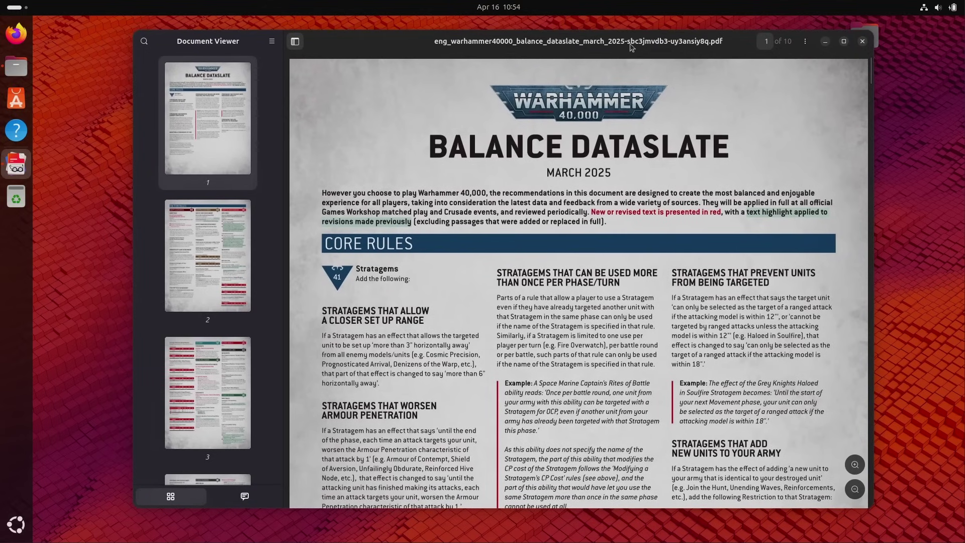
{"action": "left_click", "coordinate": [806, 42]}
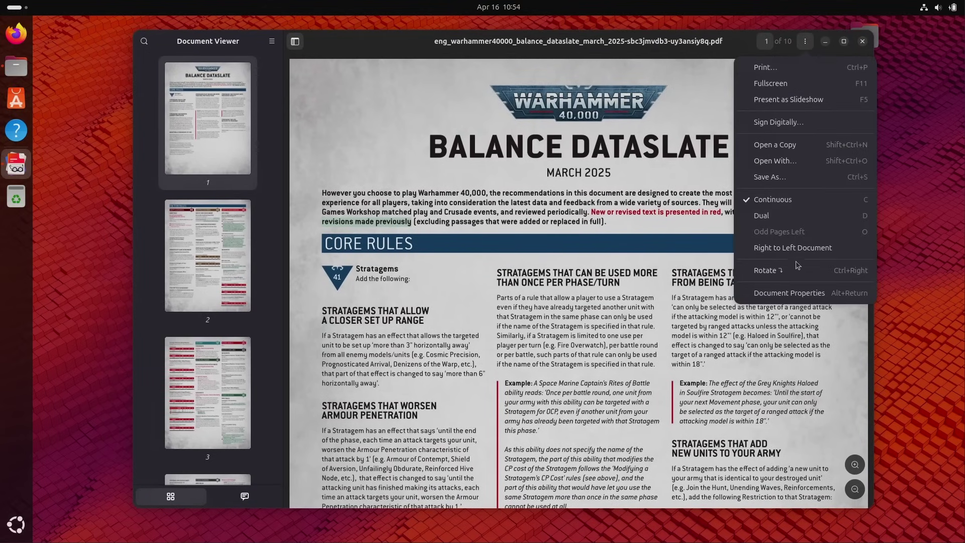
{"action": "left_click", "coordinate": [807, 54]}
{"action": "left_click_drag", "start_coordinate": [600, 48], "coordinate": [581, 59]}
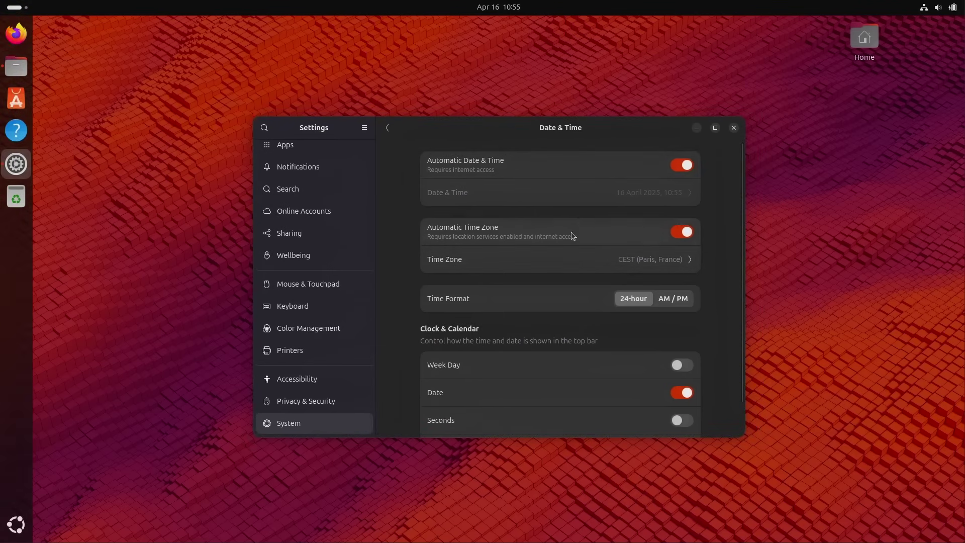
- Switch GNOME Settings to the Displays page
{"action": "left_click_drag", "start_coordinate": [587, 129], "coordinate": [592, 123]}
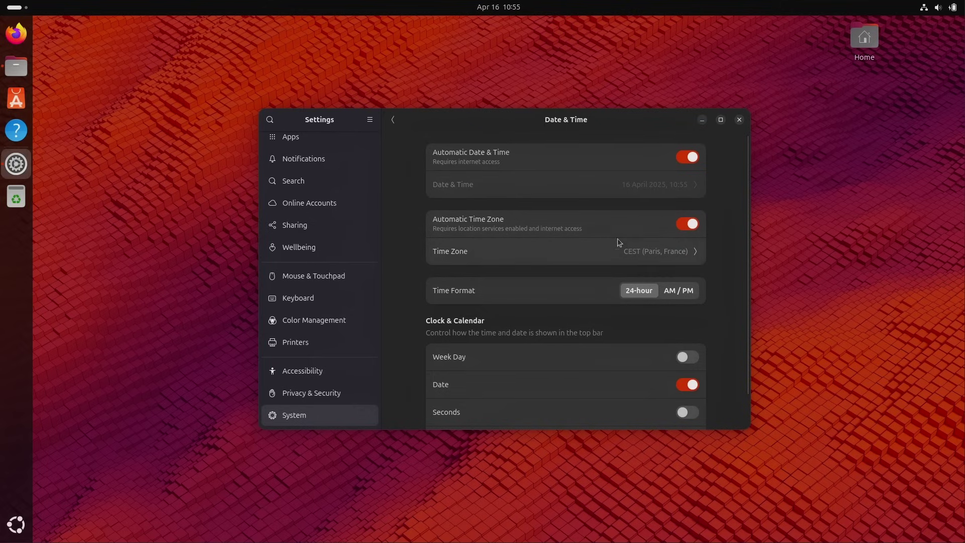
{"action": "scroll", "coordinate": [301, 252], "scroll_direction": "up", "scroll_amount": 5}
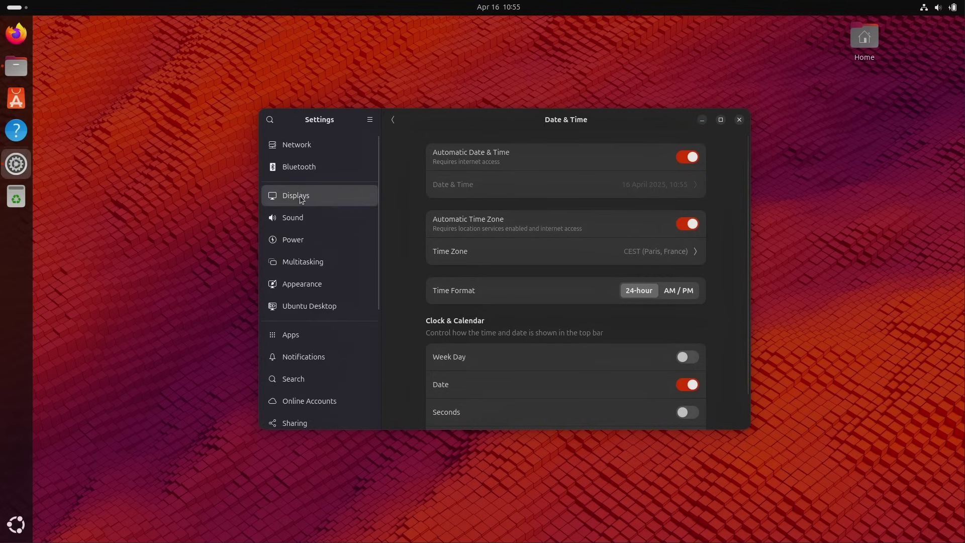
{"action": "left_click", "coordinate": [301, 198]}
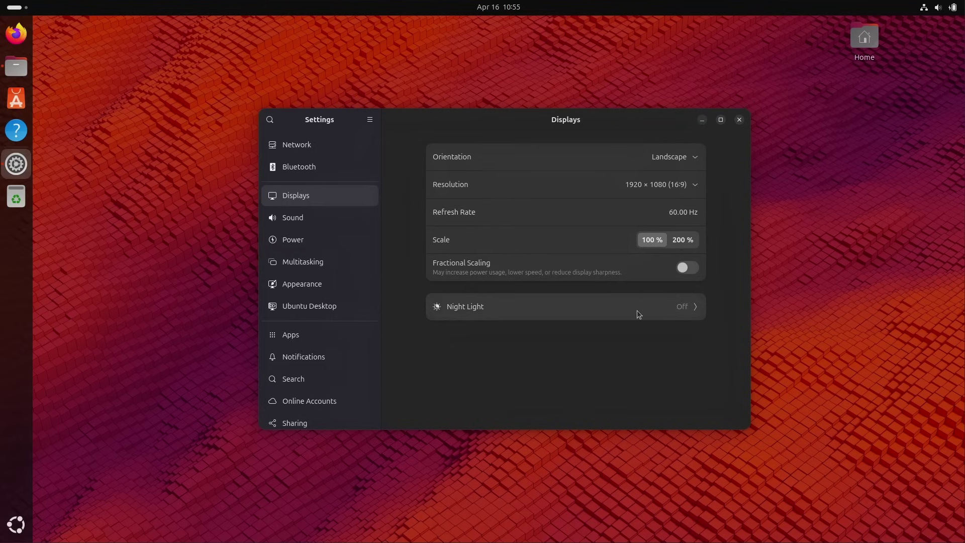
{"action": "mouse_move", "coordinate": [577, 127]}
{"action": "left_mouse_down"}
{"action": "mouse_move", "coordinate": [560, 130]}
{"action": "mouse_move", "coordinate": [578, 146]}
{"action": "left_mouse_up"}
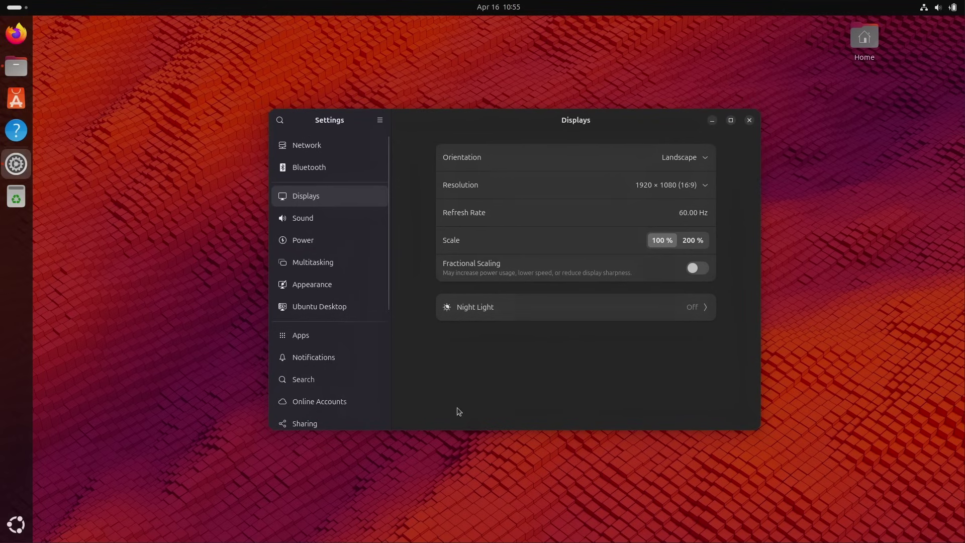
{"action": "left_click_drag", "start_coordinate": [577, 125], "coordinate": [571, 132]}
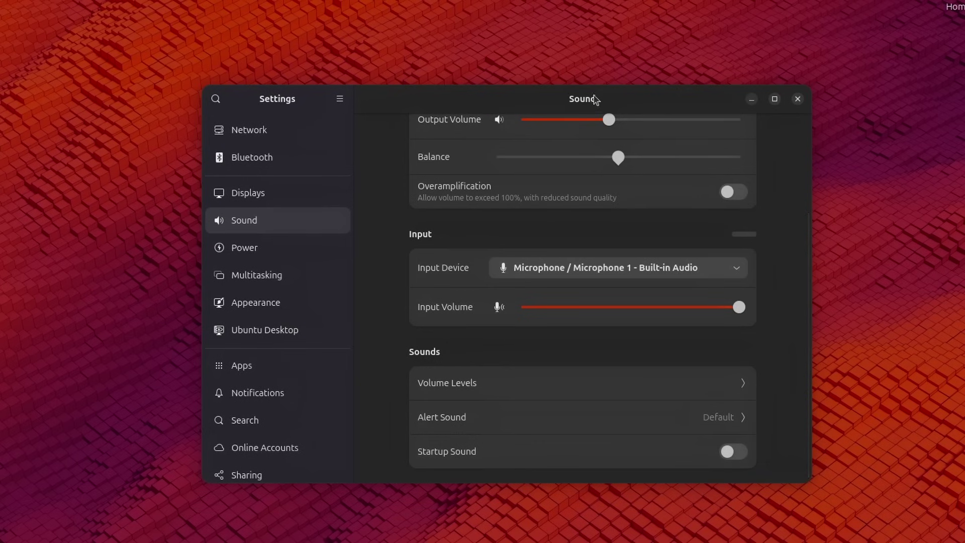
- Toggle Startup Sound on and then back off
{"action": "scroll", "coordinate": [547, 412], "scroll_direction": "down", "scroll_amount": 1}
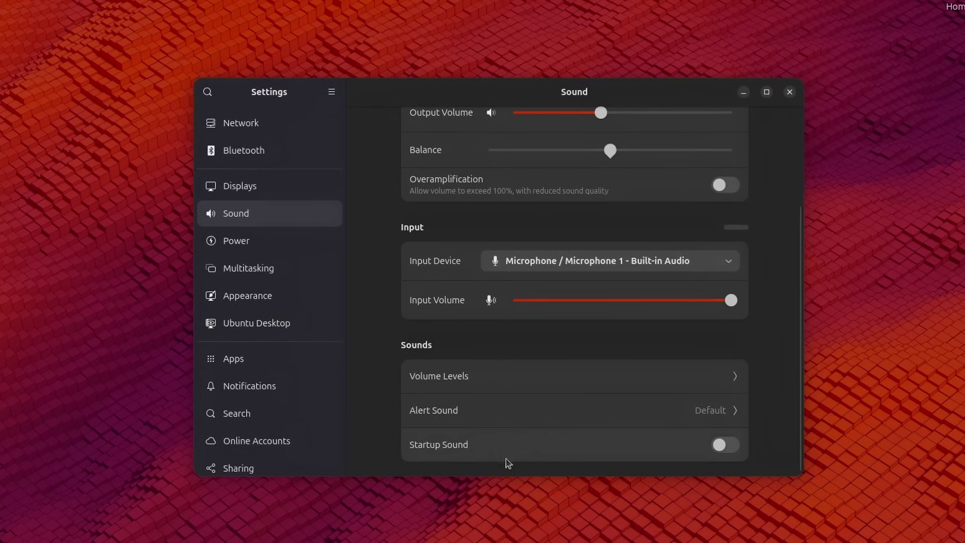
{"action": "left_click", "coordinate": [724, 445]}
{"action": "left_click", "coordinate": [685, 451]}
{"action": "mouse_move", "coordinate": [600, 104]}
{"action": "left_mouse_down"}
{"action": "mouse_move", "coordinate": [578, 99]}
{"action": "mouse_move", "coordinate": [578, 121]}
{"action": "mouse_move", "coordinate": [597, 107]}
{"action": "left_mouse_up"}
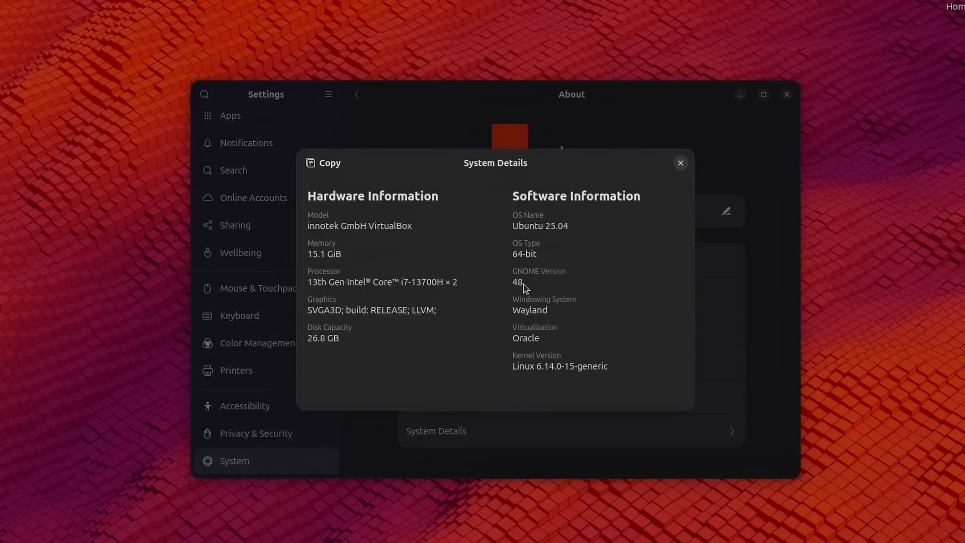
- Select the Wayland value and the kernel version text in System Details
{"action": "double_click", "coordinate": [522, 310]}
{"action": "left_click", "coordinate": [538, 366]}
{"action": "left_click_drag", "start_coordinate": [519, 366], "coordinate": [614, 366]}
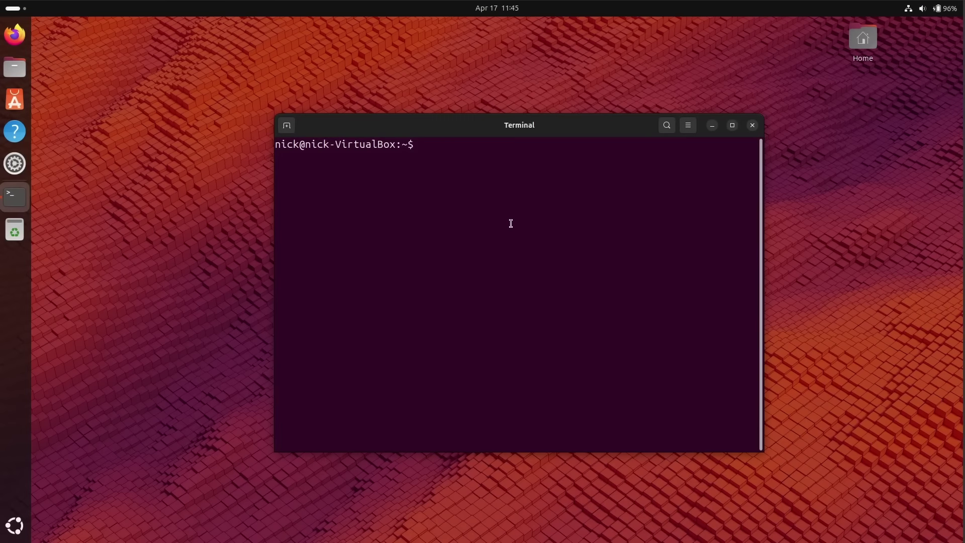
- Run sudo apt update with the administrator password, review the output, and rerun it
{"action": "type", "text": "sudo apt update"}
{"action": "key", "text": "Return"}
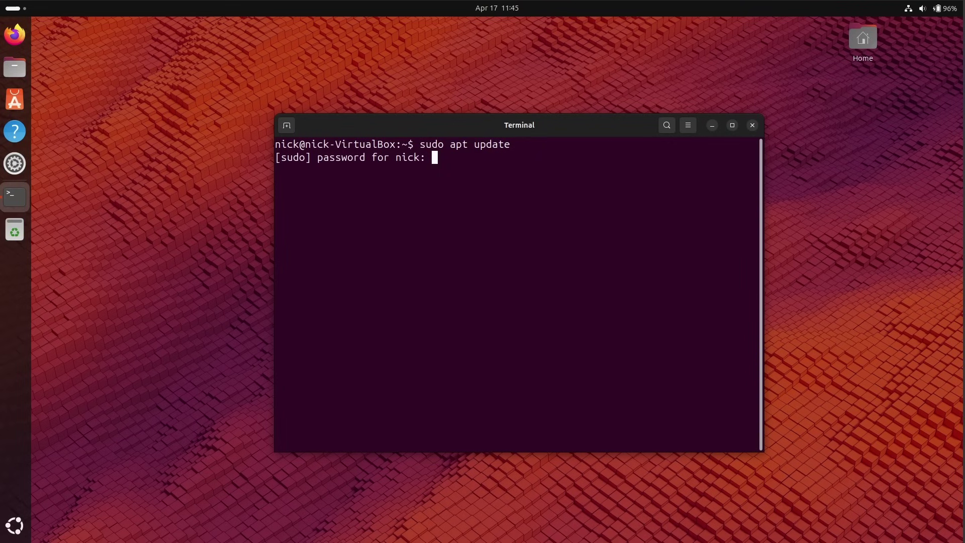
{"action": "key", "text": "Return"}
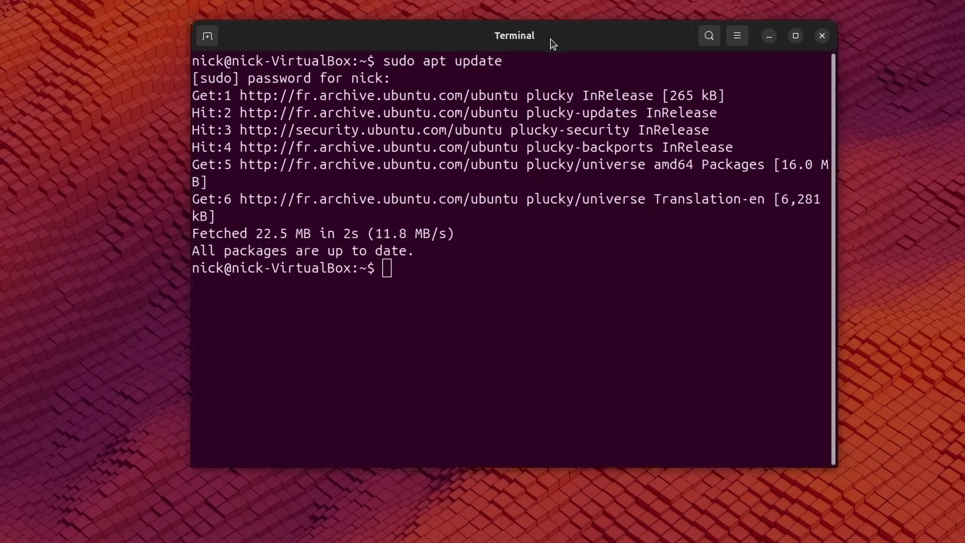
{"action": "left_click_drag", "start_coordinate": [553, 45], "coordinate": [537, 52]}
{"action": "left_click_drag", "start_coordinate": [481, 304], "coordinate": [234, 70]}
{"action": "left_click", "coordinate": [241, 86]}
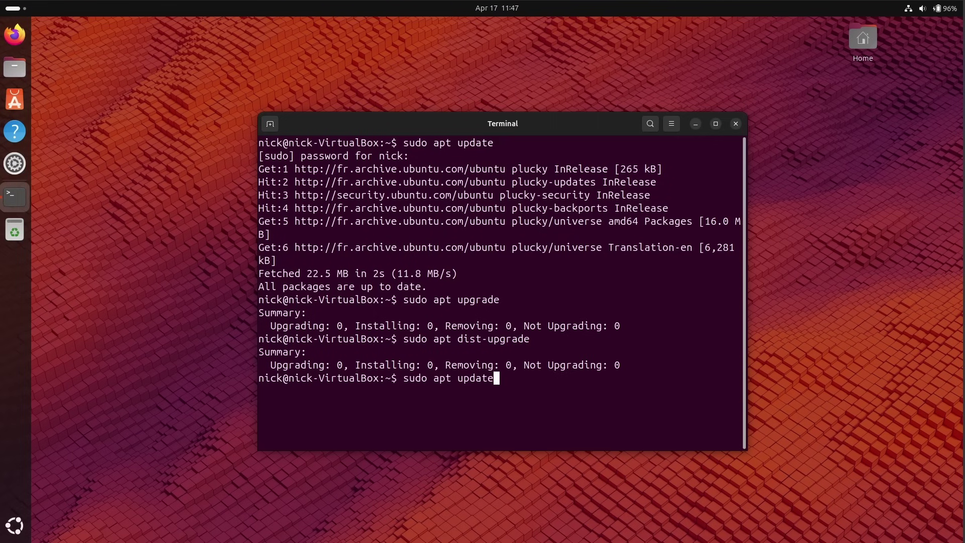
{"action": "key", "text": "Return"}
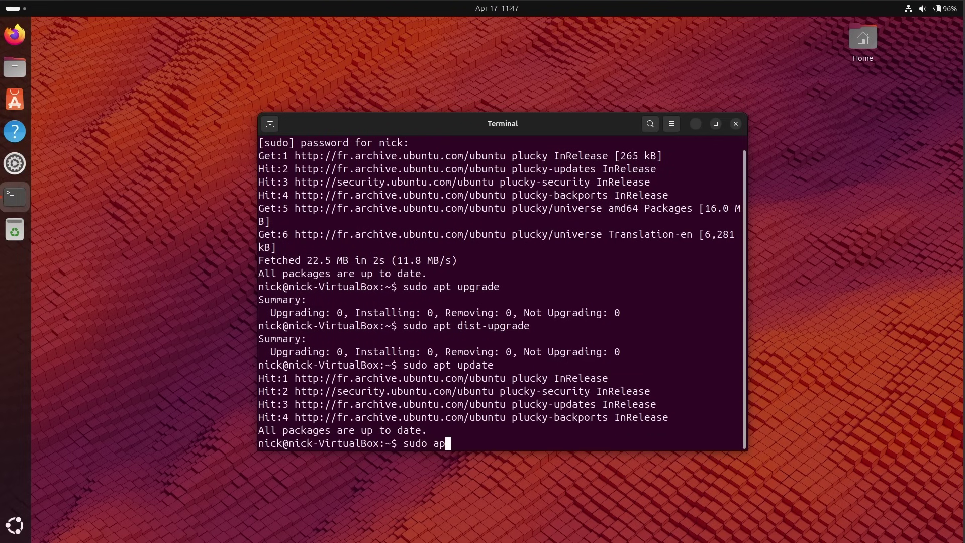
- Run sudo apt upgrade and highlight its summary of 0 upgrades, installs or removals
{"action": "type", "text": "sudo apt upgrade"}
{"action": "key", "text": "Return"}
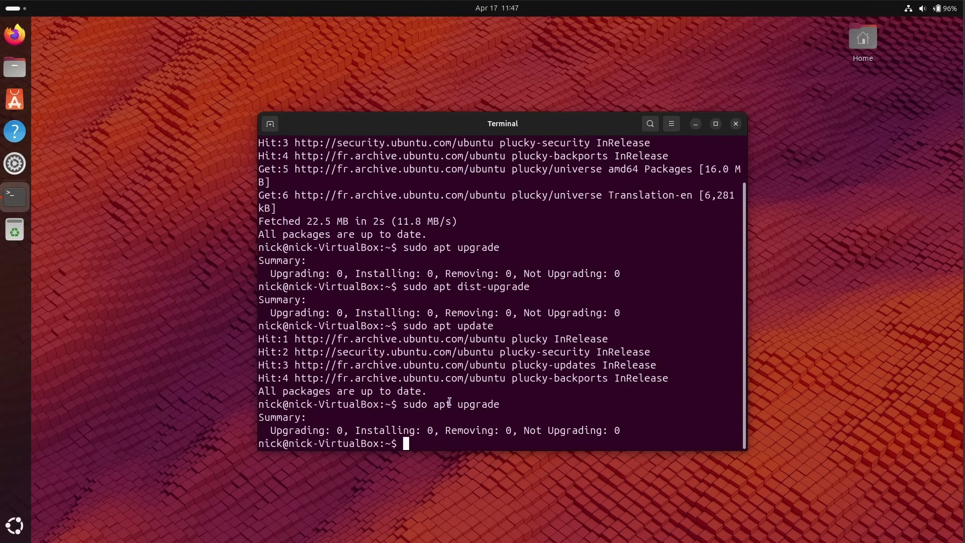
{"action": "left_click_drag", "start_coordinate": [401, 404], "coordinate": [653, 428]}
{"action": "left_click", "coordinate": [654, 429]}
{"action": "triple_click", "coordinate": [490, 406]}
{"action": "left_click_drag", "start_coordinate": [490, 406], "coordinate": [537, 426]}
{"action": "left_click", "coordinate": [525, 219]}
- Highlight the sudo apt update line in the output, then clear the selection
{"action": "left_click_drag", "start_coordinate": [522, 134], "coordinate": [528, 125]}
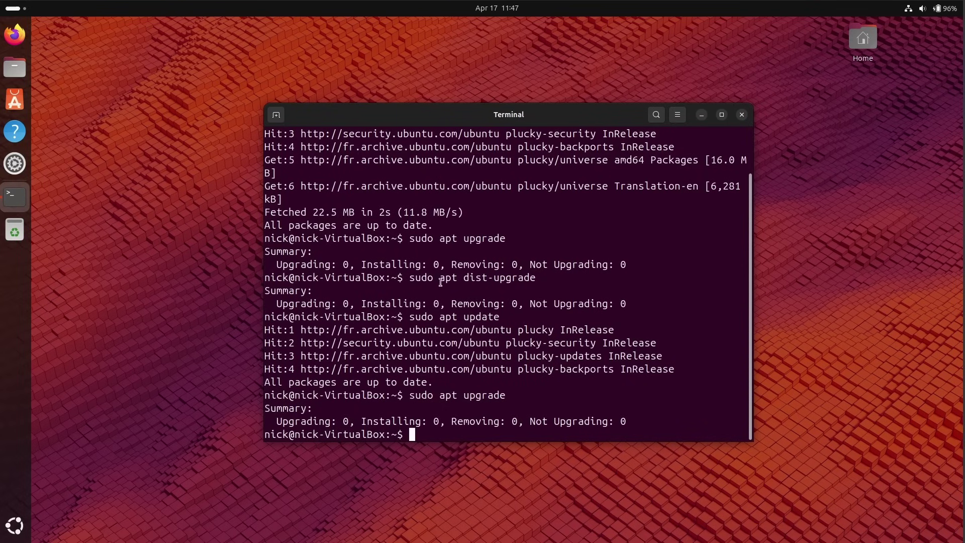
{"action": "triple_click", "coordinate": [468, 320]}
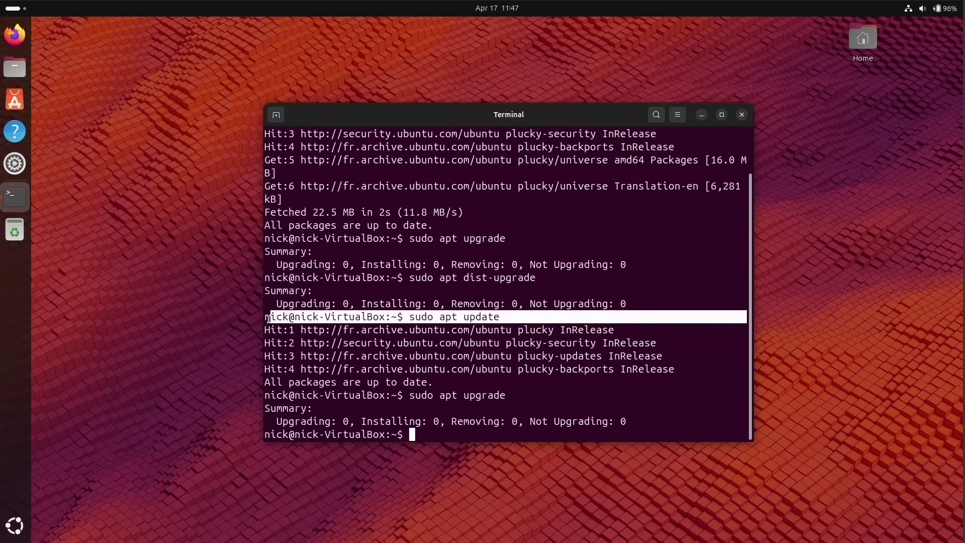
{"action": "left_click", "coordinate": [556, 312]}
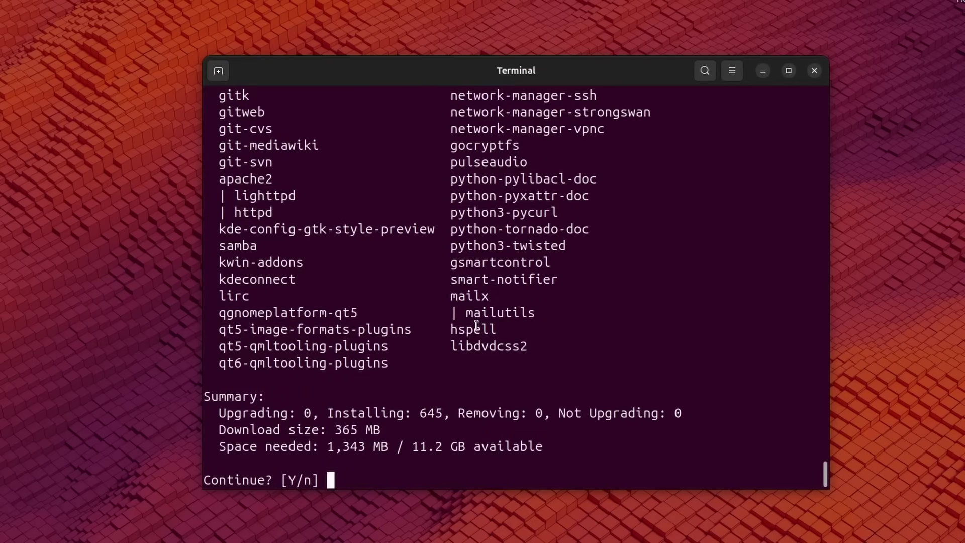
- Highlight the Suggested packages lines in the apt output, then clear the selection
{"action": "scroll", "coordinate": [480, 362], "scroll_direction": "up", "scroll_amount": 3}
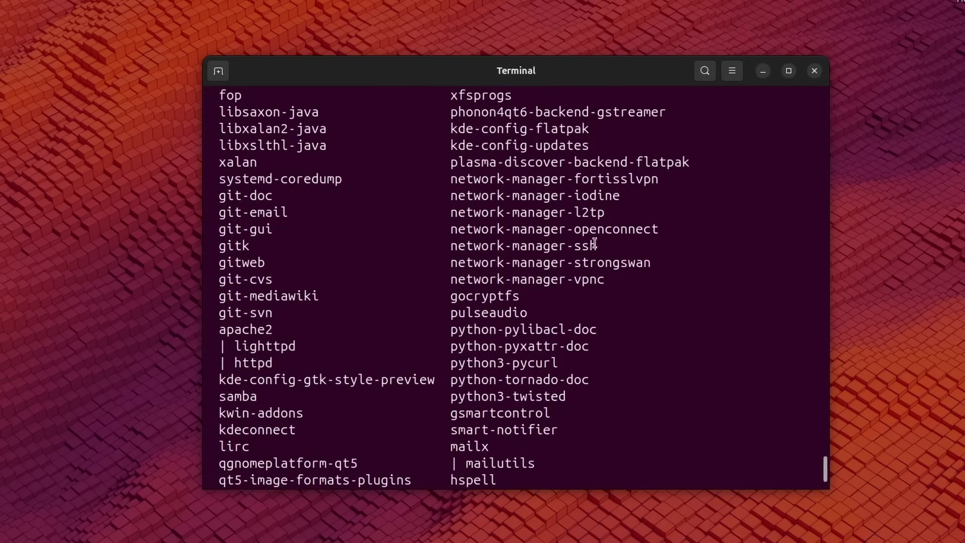
{"action": "left_click_drag", "start_coordinate": [826, 471], "coordinate": [820, 176]}
{"action": "triple_click", "coordinate": [236, 183]}
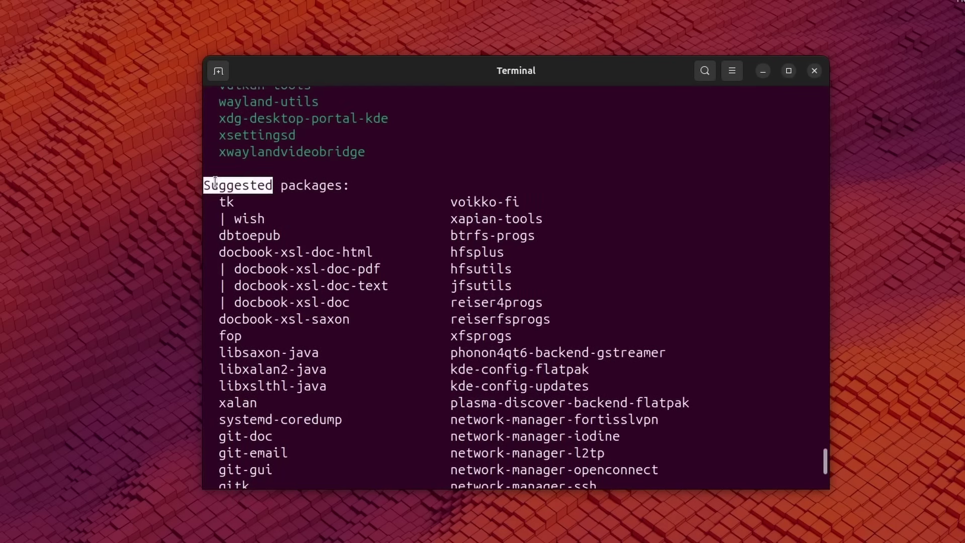
{"action": "left_click_drag", "start_coordinate": [236, 183], "coordinate": [571, 352]}
{"action": "scroll", "coordinate": [565, 287], "scroll_direction": "down", "scroll_amount": 2}
{"action": "scroll", "coordinate": [566, 288], "scroll_direction": "down", "scroll_amount": 1}
{"action": "left_click", "coordinate": [571, 362]}
- Rerun apt-key, highlight its 'command not found' error, and nudge the Terminal window down-right
{"action": "scroll", "coordinate": [572, 367], "scroll_direction": "down", "scroll_amount": 4}
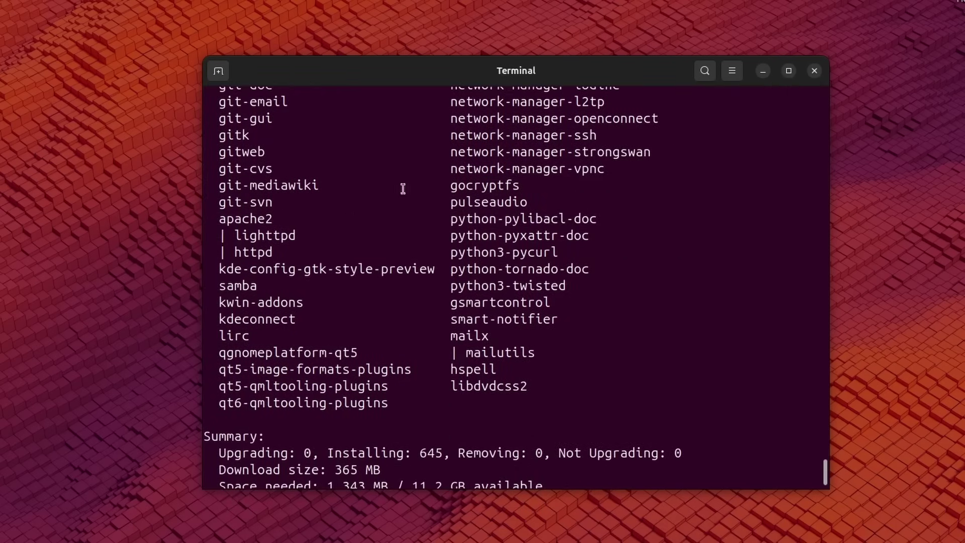
{"action": "scroll", "coordinate": [496, 344], "scroll_direction": "down", "scroll_amount": 2}
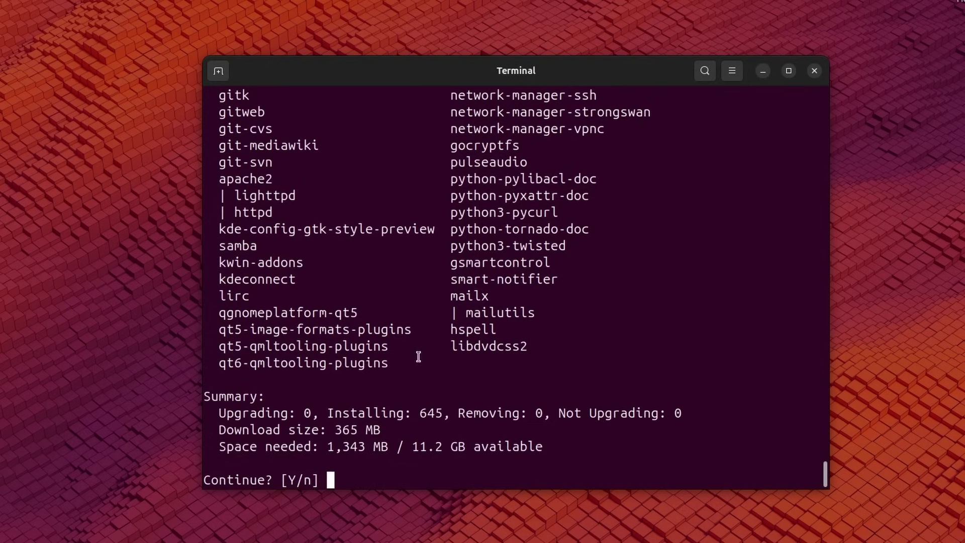
{"action": "scroll", "coordinate": [420, 357], "scroll_direction": "up", "scroll_amount": 6}
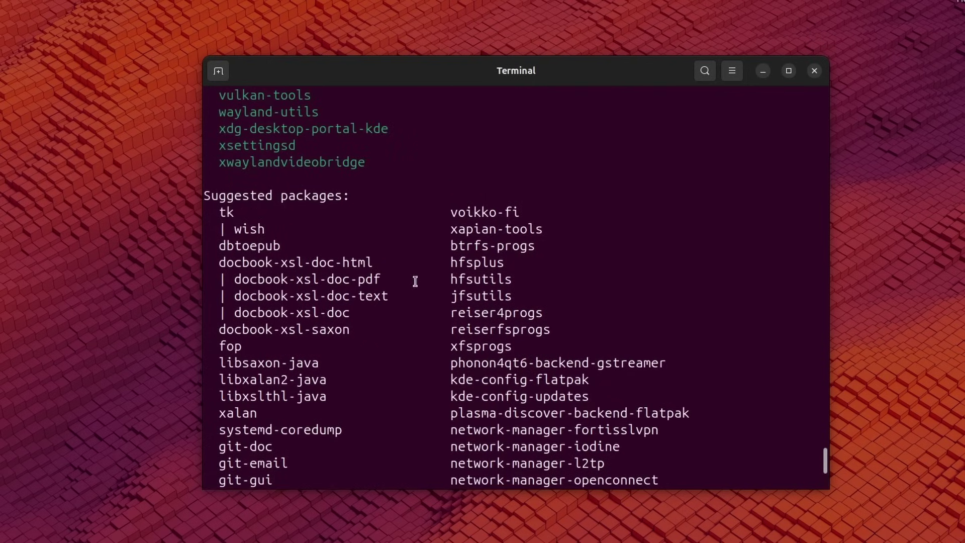
{"action": "scroll", "coordinate": [492, 302], "scroll_direction": "down", "scroll_amount": 3}
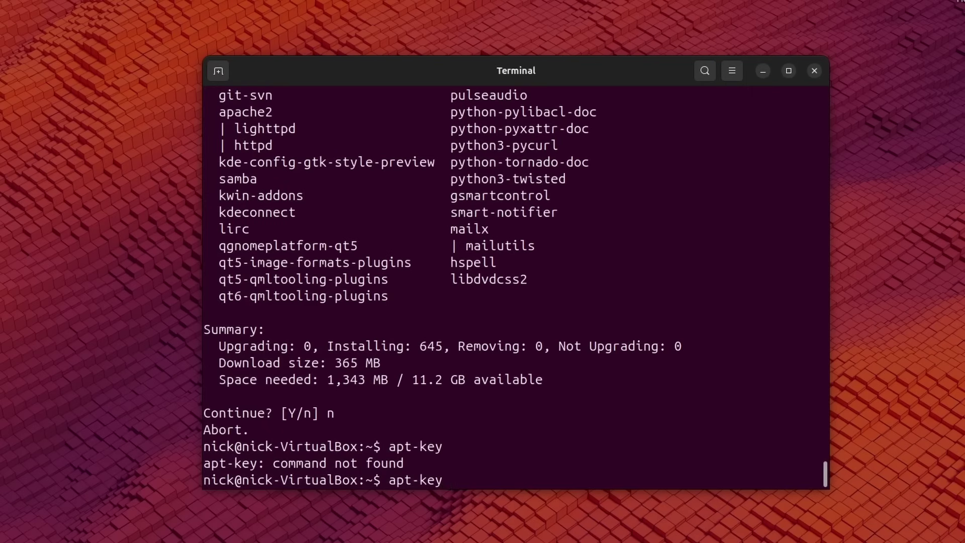
{"action": "key", "text": "Return"}
{"action": "left_click_drag", "start_coordinate": [267, 448], "coordinate": [428, 456]}
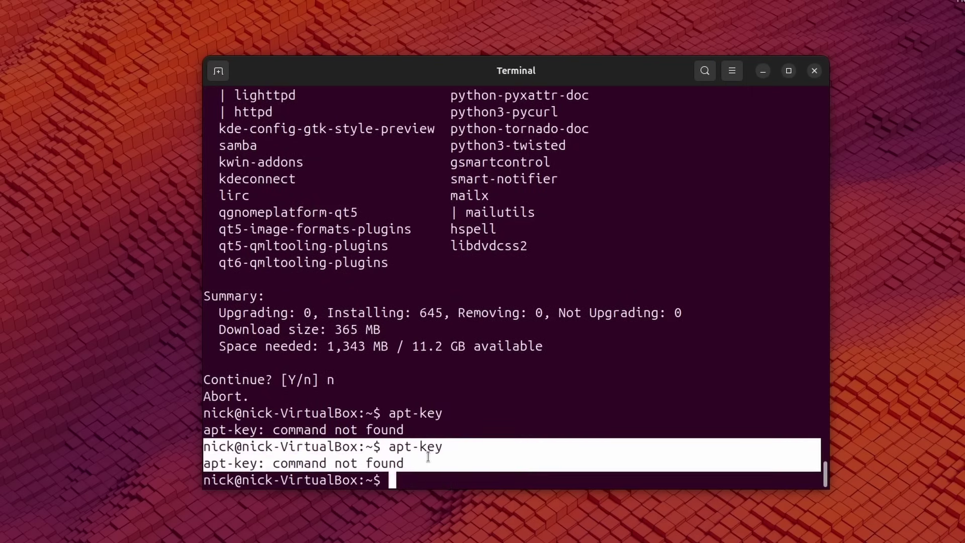
{"action": "left_click", "coordinate": [476, 435]}
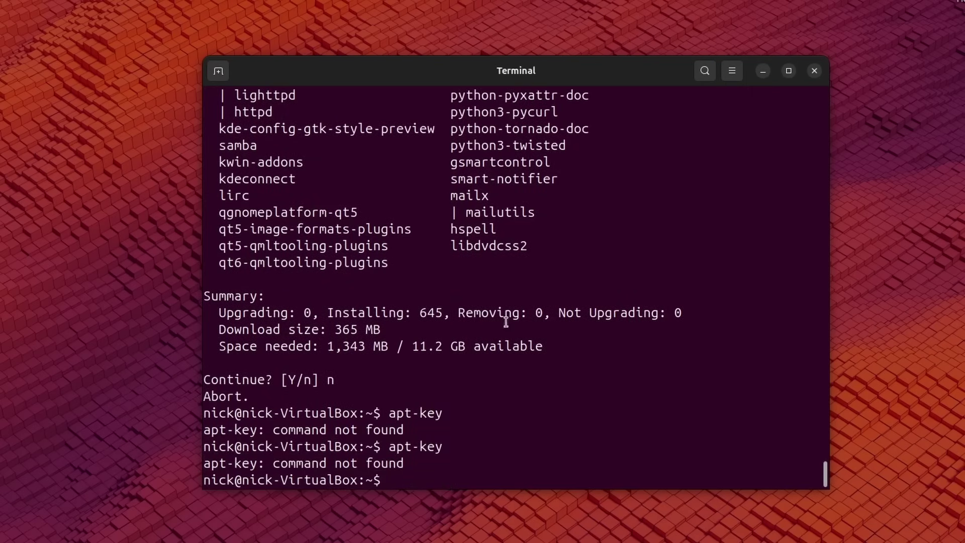
{"action": "left_click_drag", "start_coordinate": [535, 77], "coordinate": [540, 92]}
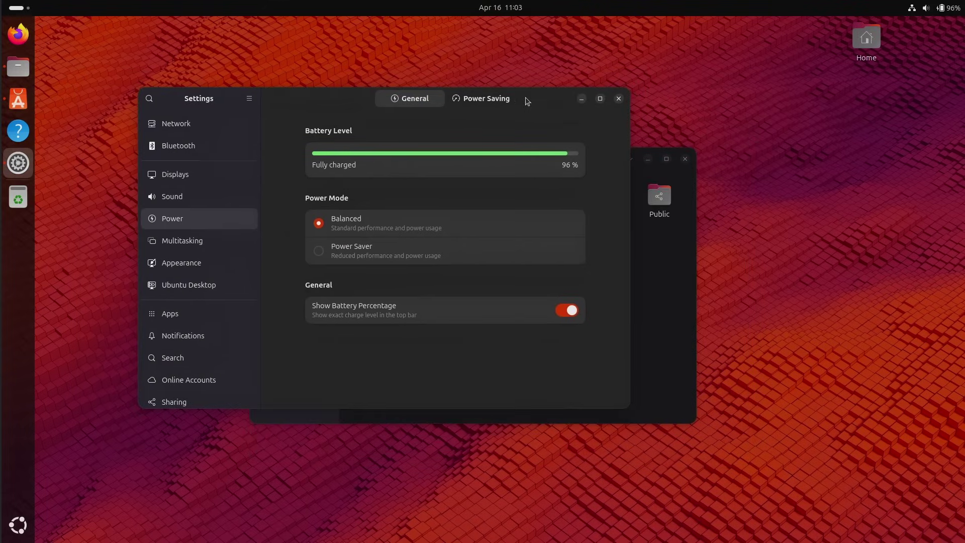
- Move the Files window right and down, reposition Settings beside it, and raise Settings again
{"action": "left_click", "coordinate": [680, 281]}
{"action": "left_click_drag", "start_coordinate": [518, 168], "coordinate": [711, 207]}
{"action": "left_click_drag", "start_coordinate": [518, 106], "coordinate": [523, 187]}
{"action": "left_click_drag", "start_coordinate": [593, 188], "coordinate": [552, 97]}
{"action": "left_click_drag", "start_coordinate": [774, 206], "coordinate": [552, 214]}
{"action": "left_click", "coordinate": [359, 91]}
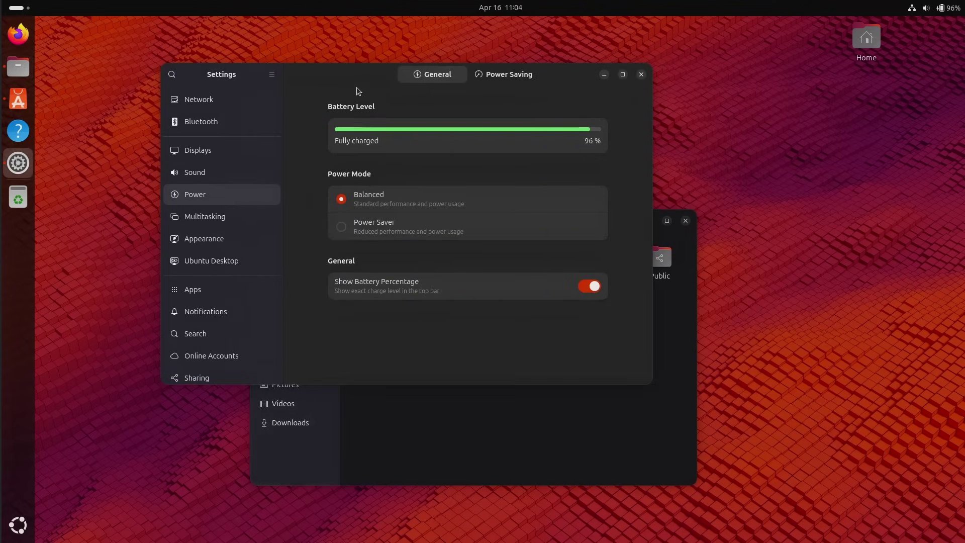
- Shift the Files Home window right then slightly left, moving Settings up and left
{"action": "left_click", "coordinate": [467, 396]}
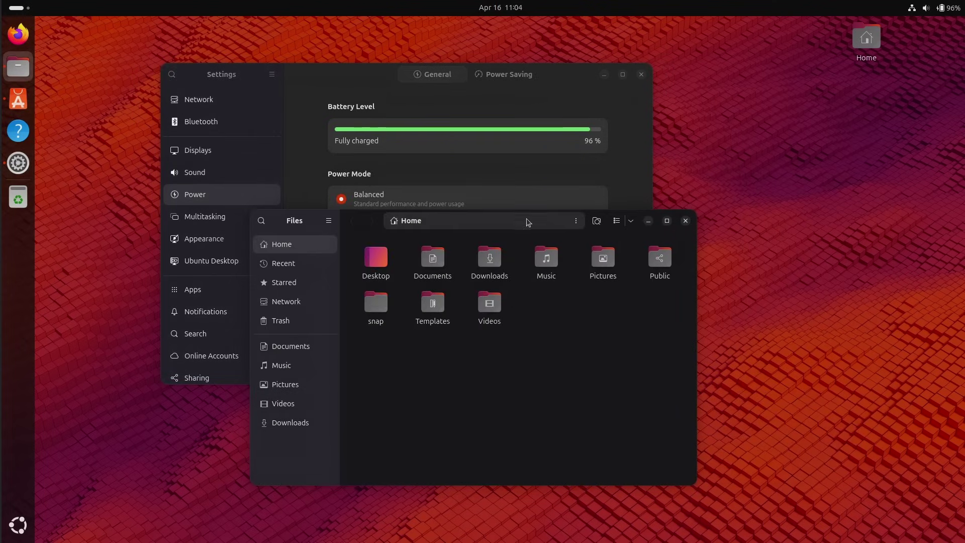
{"action": "left_click_drag", "start_coordinate": [526, 223], "coordinate": [611, 206]}
{"action": "left_click_drag", "start_coordinate": [528, 165], "coordinate": [475, 155]}
{"action": "left_click", "coordinate": [633, 206]}
{"action": "left_click_drag", "start_coordinate": [595, 207], "coordinate": [519, 167]}
- Move Settings right and down, close it, and open the notifications and calendar panel
{"action": "left_click", "coordinate": [322, 69]}
{"action": "left_click_drag", "start_coordinate": [284, 73], "coordinate": [504, 181]}
{"action": "left_click", "coordinate": [622, 157]}
{"action": "left_click", "coordinate": [499, 7]}
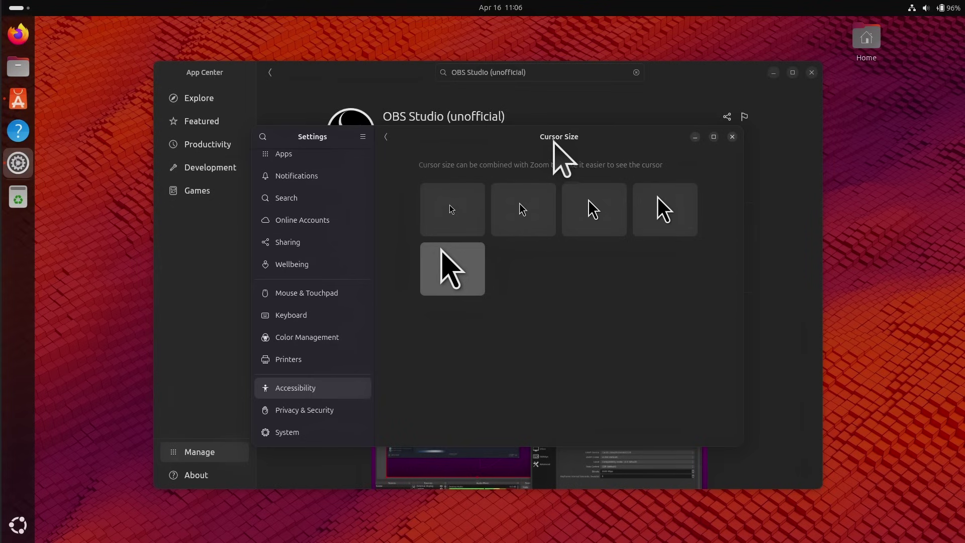
- Step the cursor through each size down to the smallest, then restore the largest size
{"action": "mouse_move", "coordinate": [553, 142]}
{"action": "left_mouse_down"}
{"action": "mouse_move", "coordinate": [538, 141]}
{"action": "mouse_move", "coordinate": [564, 128]}
{"action": "left_mouse_up"}
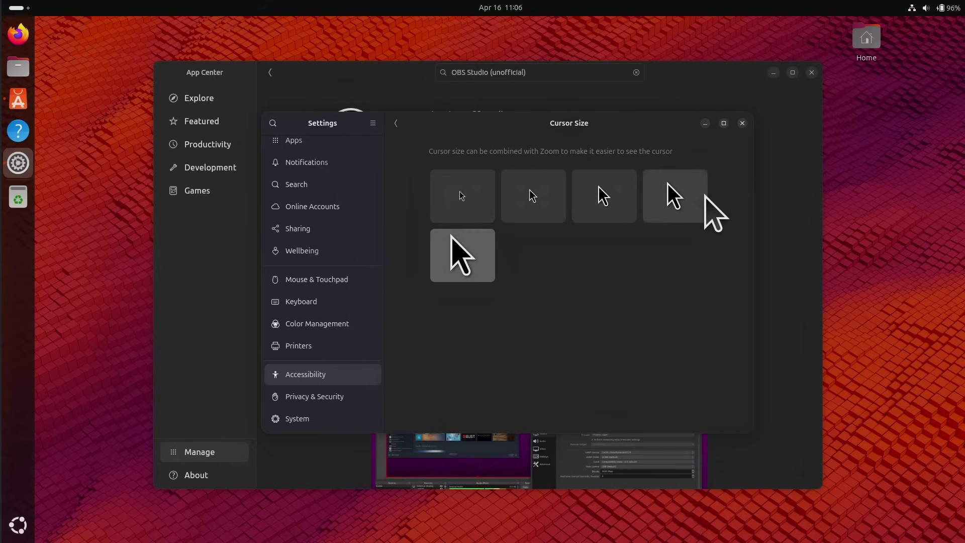
{"action": "left_click", "coordinate": [680, 207]}
{"action": "left_click", "coordinate": [618, 197]}
{"action": "left_click", "coordinate": [507, 202]}
{"action": "left_click", "coordinate": [450, 203]}
{"action": "left_click", "coordinate": [465, 254]}
{"action": "mouse_move", "coordinate": [571, 122]}
{"action": "left_mouse_down"}
{"action": "mouse_move", "coordinate": [568, 136]}
{"action": "mouse_move", "coordinate": [560, 122]}
{"action": "left_mouse_up"}
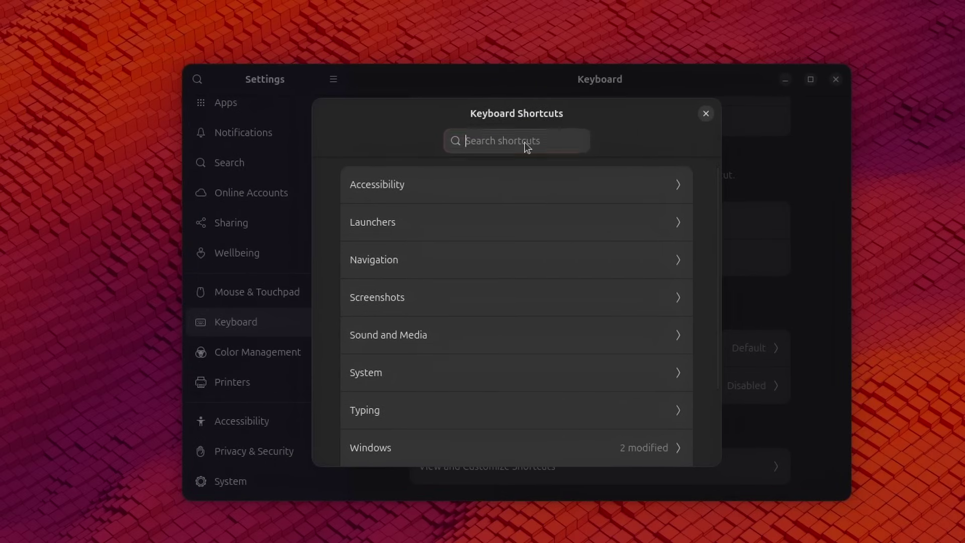
- View the Custom Shortcuts page, return to the shortcut categories, and reopen it
{"action": "scroll", "coordinate": [544, 319], "scroll_direction": "down", "scroll_amount": 3}
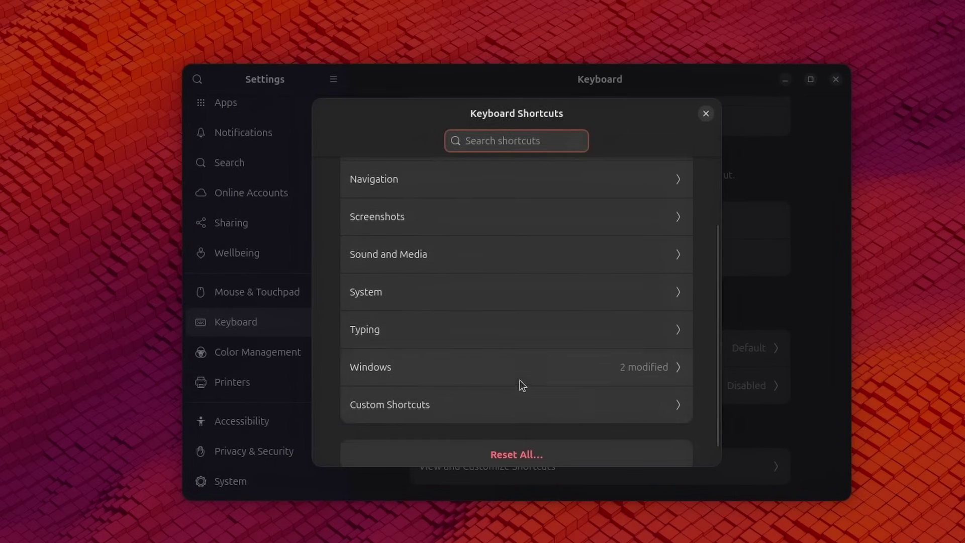
{"action": "scroll", "coordinate": [503, 192], "scroll_direction": "up", "scroll_amount": 3}
{"action": "scroll", "coordinate": [530, 362], "scroll_direction": "down", "scroll_amount": 3}
{"action": "left_click", "coordinate": [490, 394]}
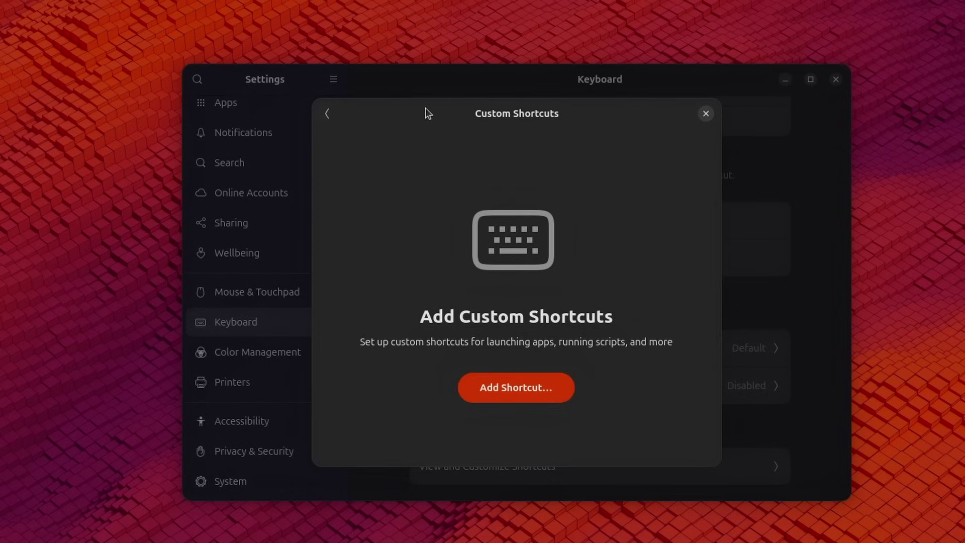
{"action": "left_click", "coordinate": [334, 115]}
{"action": "left_click", "coordinate": [467, 389]}
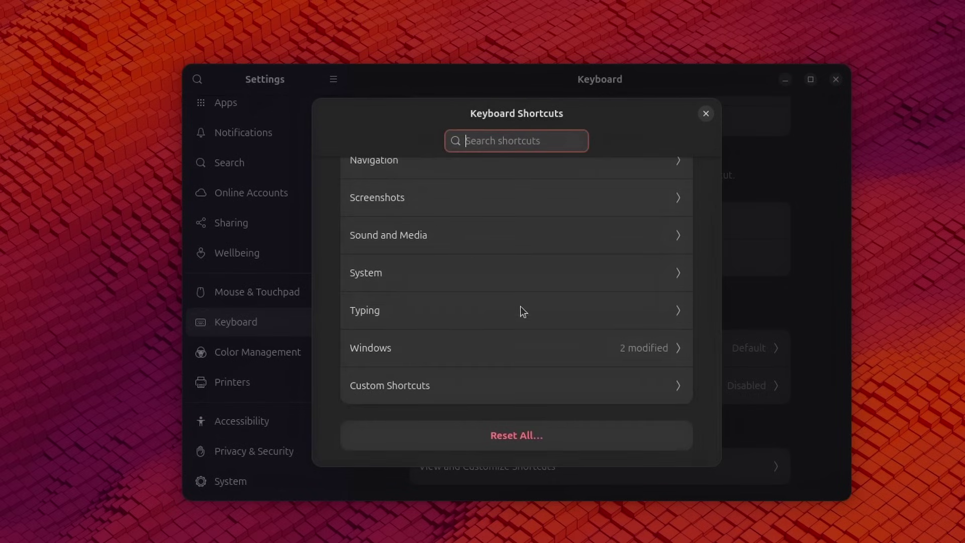
- Browse the Windows shortcuts list, then return to and scroll the shortcut categories
{"action": "left_click", "coordinate": [481, 359]}
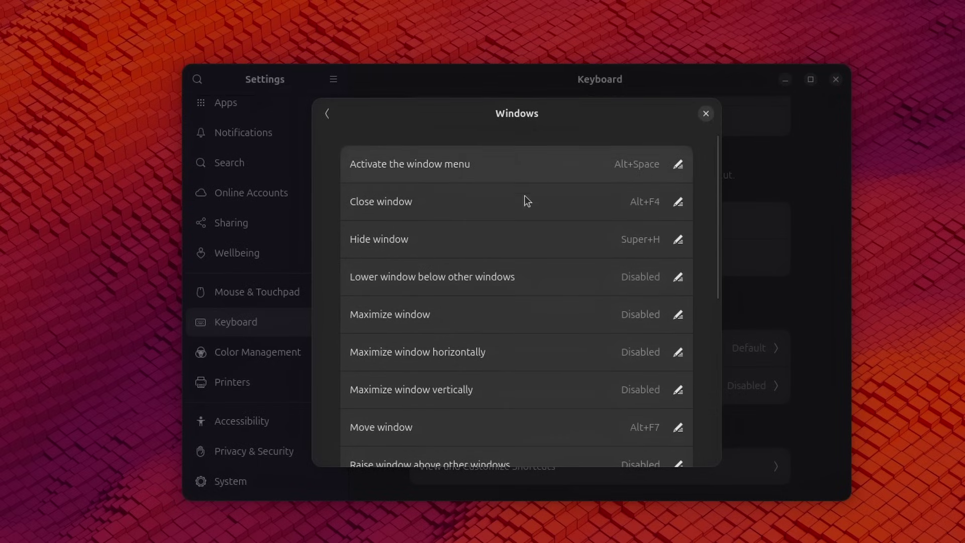
{"action": "scroll", "coordinate": [507, 332], "scroll_direction": "down", "scroll_amount": 10}
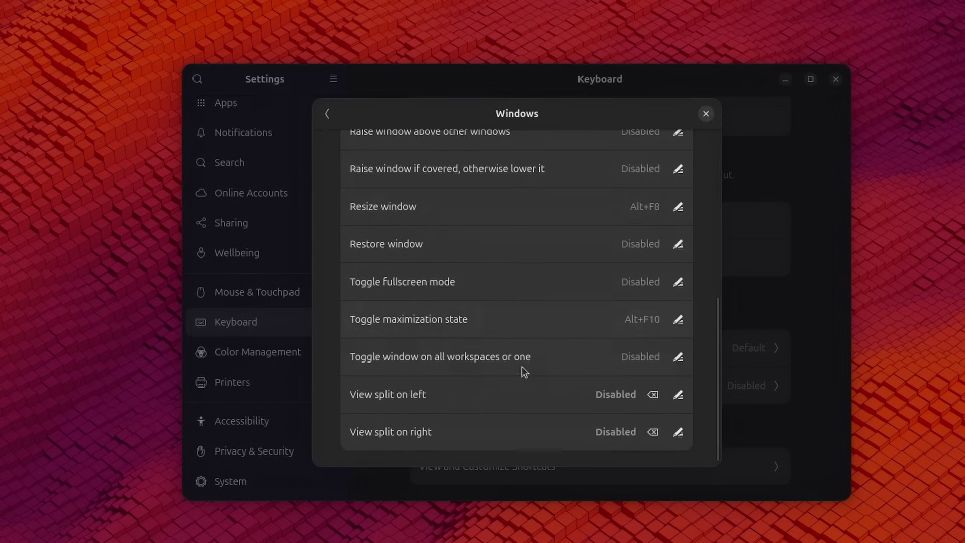
{"action": "scroll", "coordinate": [431, 182], "scroll_direction": "up", "scroll_amount": 10}
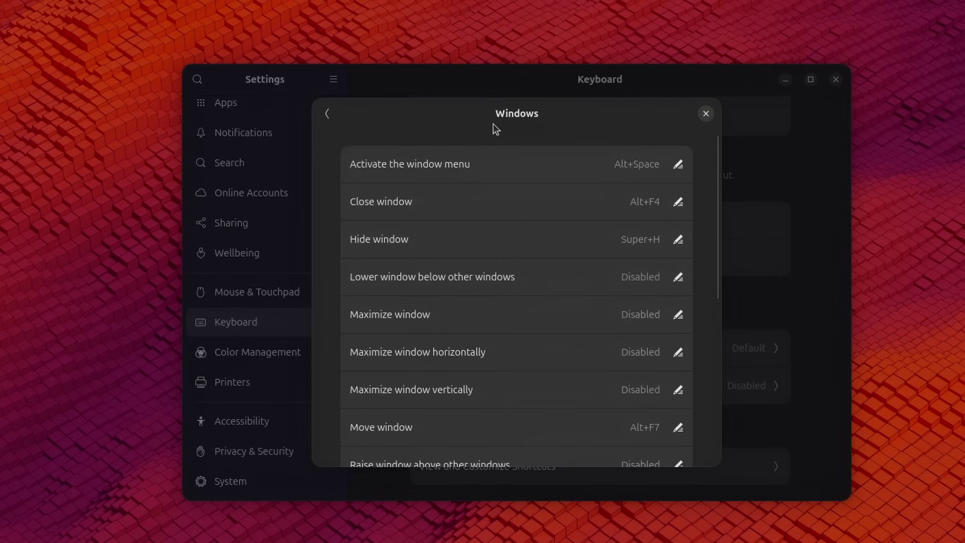
{"action": "scroll", "coordinate": [467, 293], "scroll_direction": "down", "scroll_amount": 8}
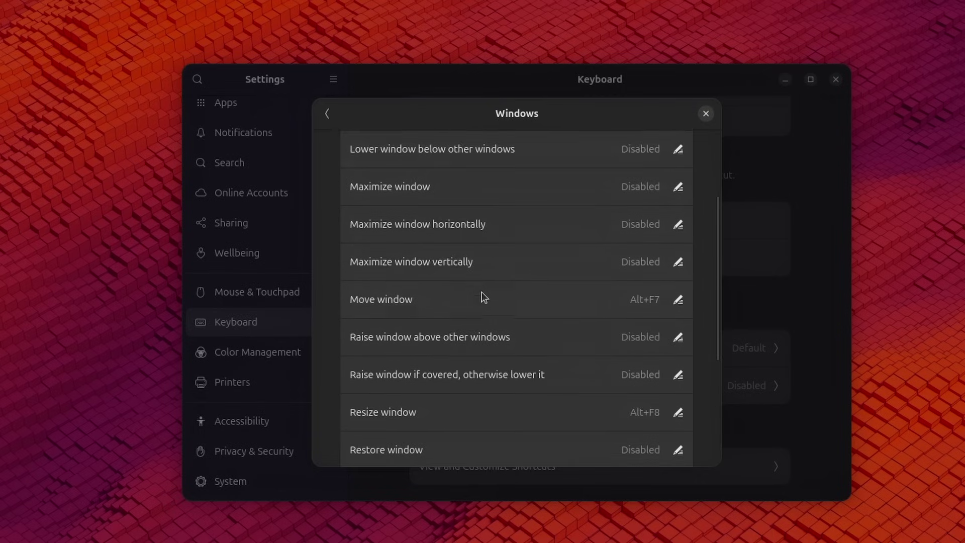
{"action": "scroll", "coordinate": [414, 282], "scroll_direction": "up", "scroll_amount": 10}
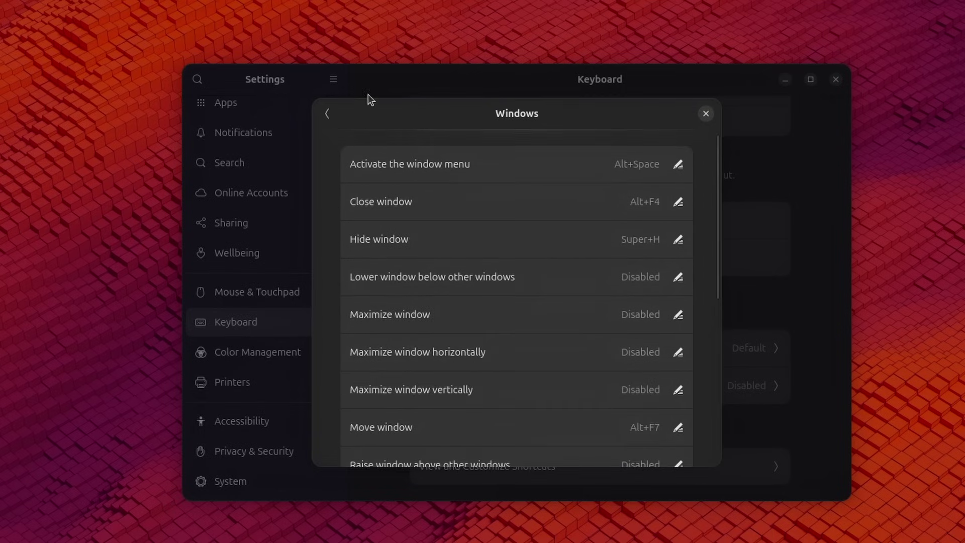
{"action": "left_click", "coordinate": [327, 118]}
{"action": "scroll", "coordinate": [580, 297], "scroll_direction": "up", "scroll_amount": 3}
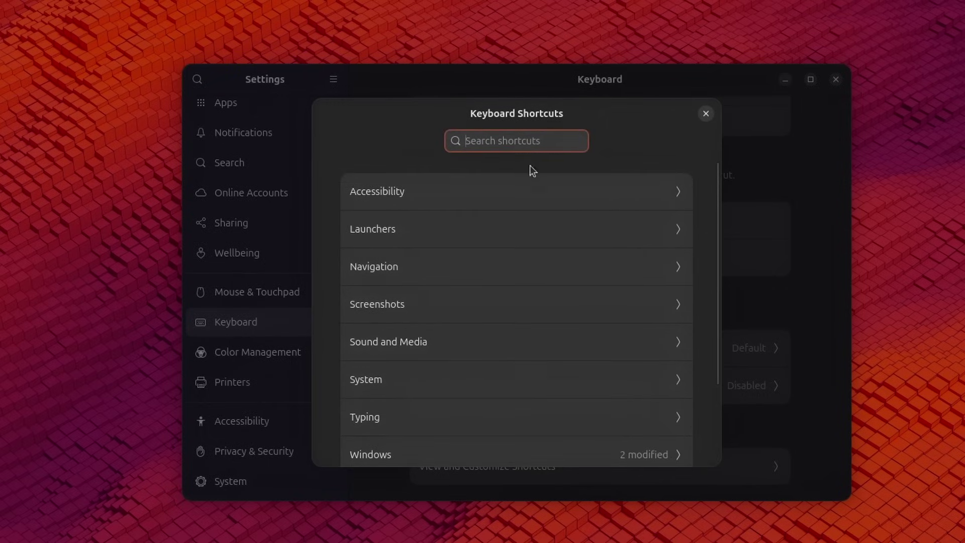
{"action": "scroll", "coordinate": [505, 352], "scroll_direction": "down", "scroll_amount": 3}
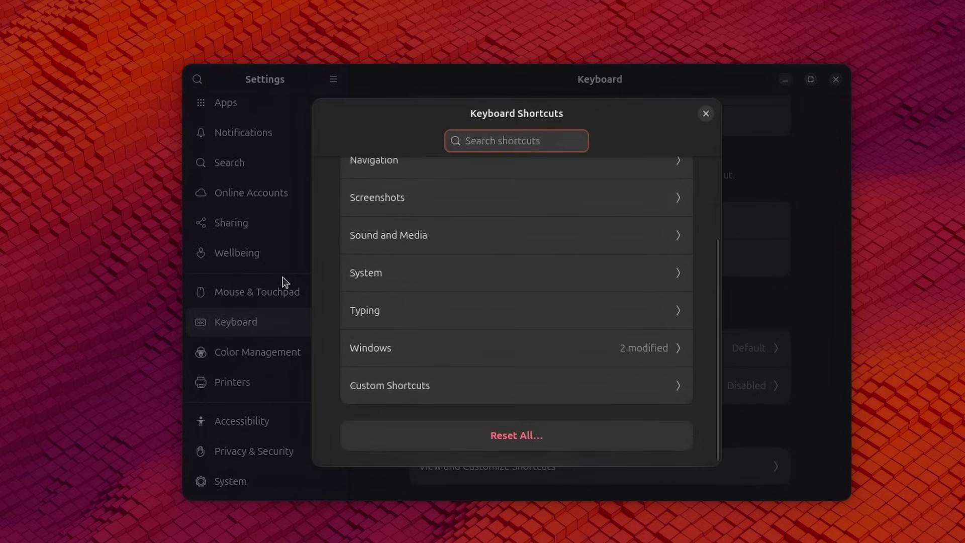
{"action": "scroll", "coordinate": [579, 340], "scroll_direction": "up", "scroll_amount": 3}
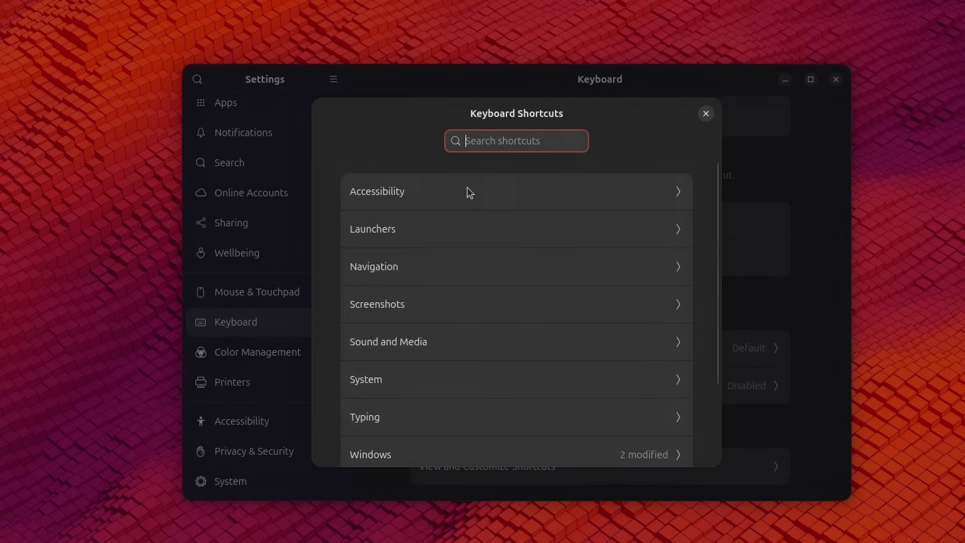
{"action": "scroll", "coordinate": [483, 359], "scroll_direction": "down", "scroll_amount": 3}
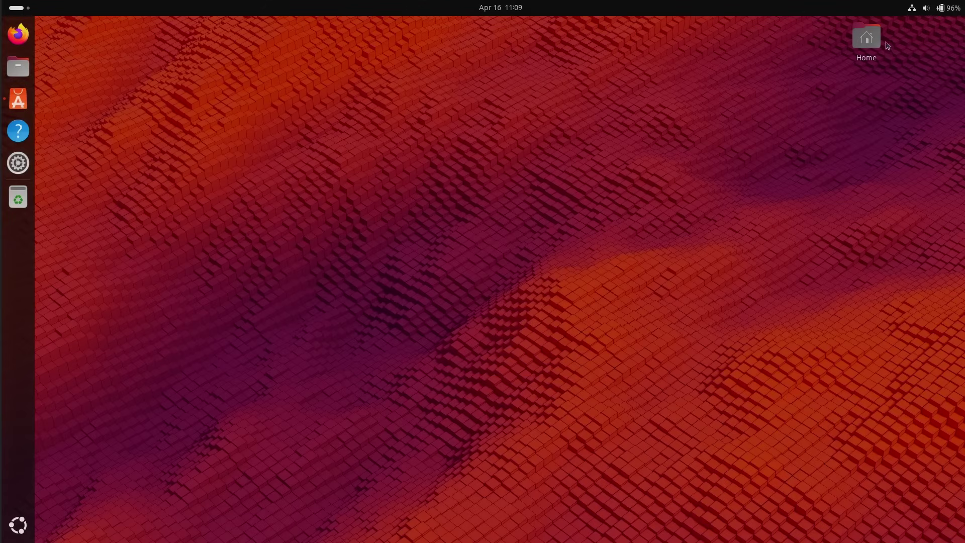
- Open Home in Files, launch Firefox, Help and Settings from the dock, then close Settings and Help
{"action": "double_click", "coordinate": [877, 41]}
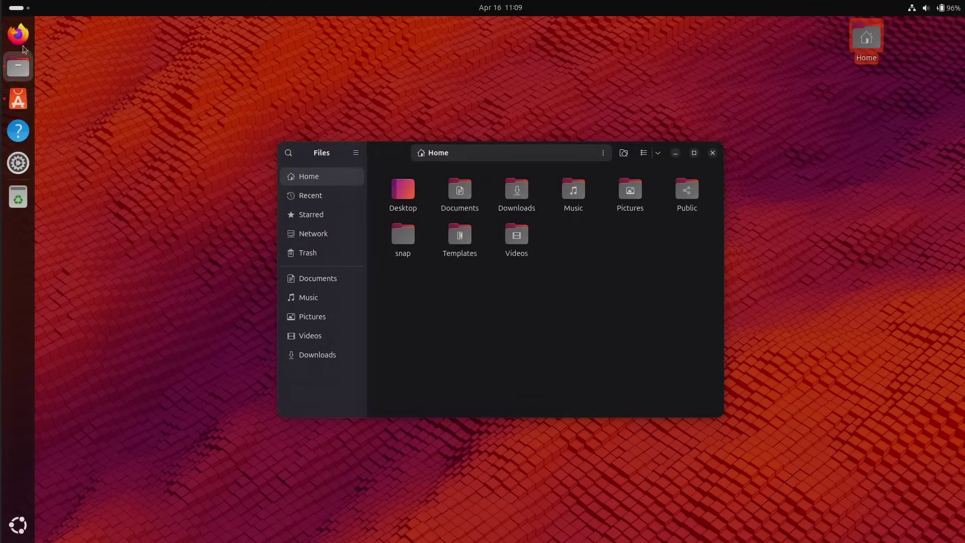
{"action": "left_click", "coordinate": [23, 44]}
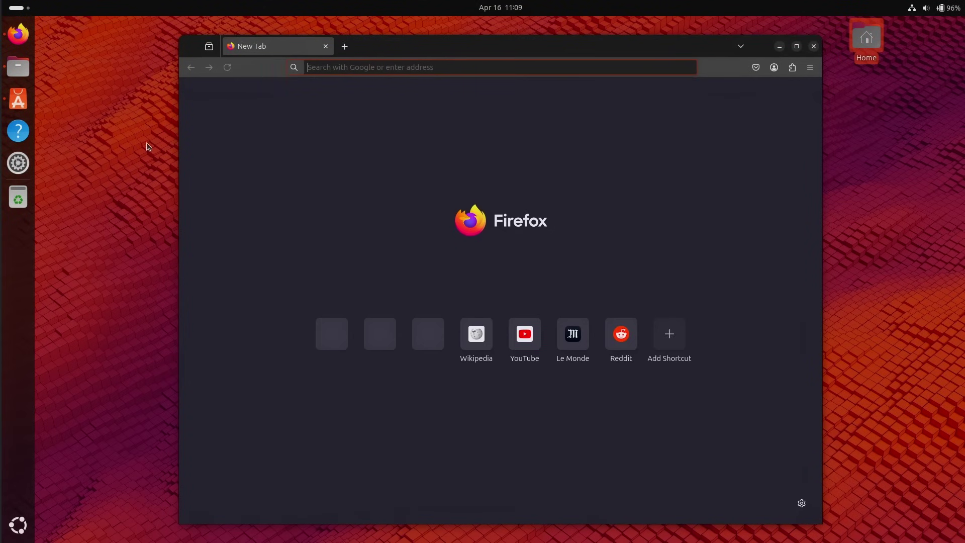
{"action": "left_click", "coordinate": [19, 131]}
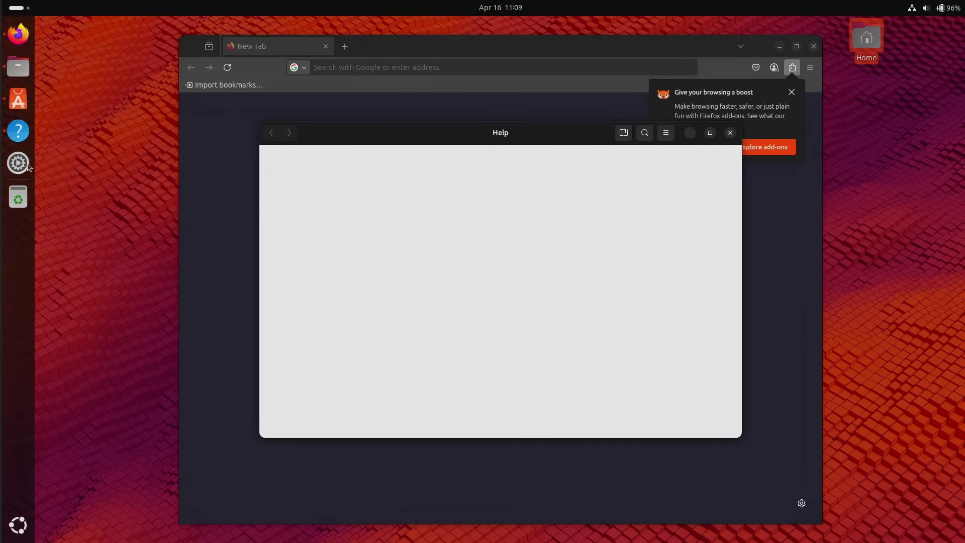
{"action": "left_click", "coordinate": [18, 163]}
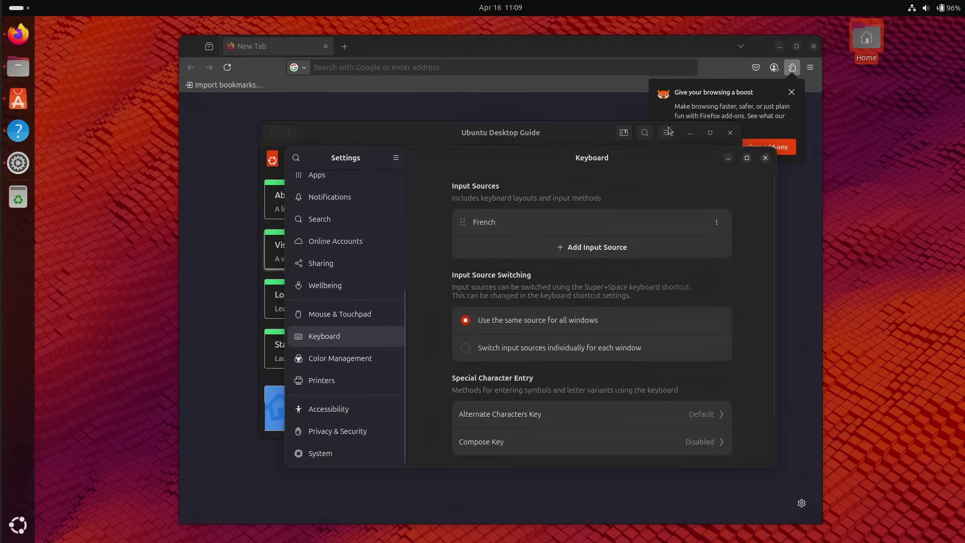
{"action": "left_click", "coordinate": [766, 158]}
{"action": "left_click", "coordinate": [731, 133]}
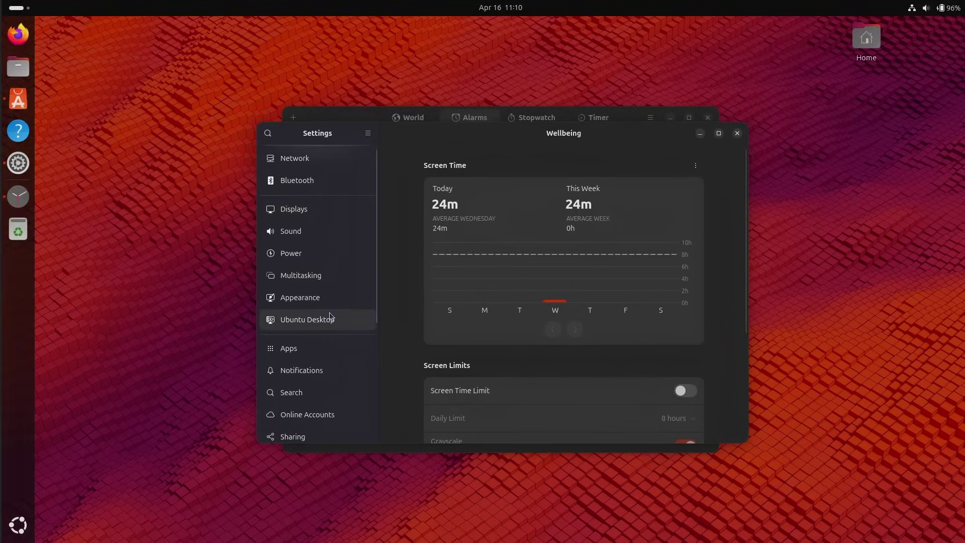
- Scroll the Settings sidebar to Wellbeing and nudge the Settings window slightly
{"action": "scroll", "coordinate": [330, 317], "scroll_direction": "down", "scroll_amount": 5}
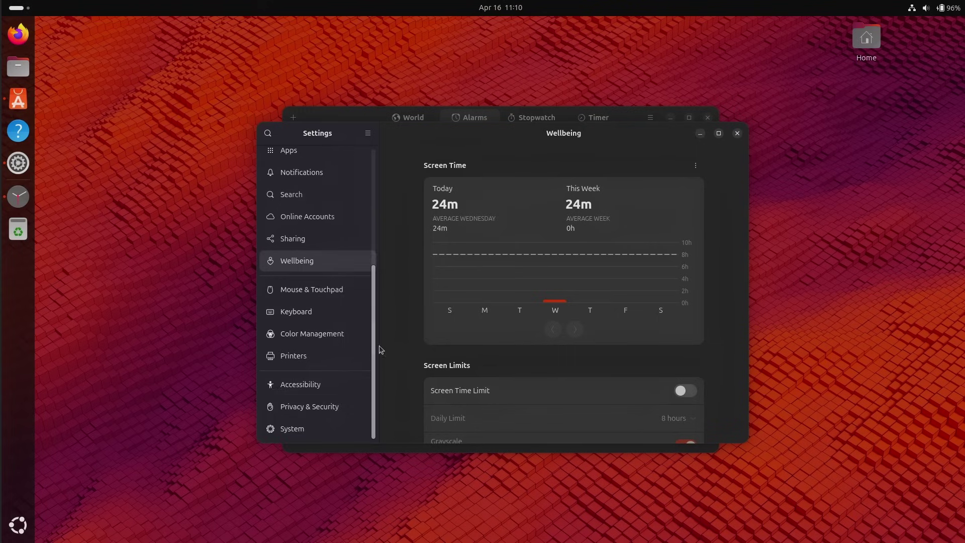
{"action": "left_click_drag", "start_coordinate": [381, 346], "coordinate": [382, 216]}
{"action": "scroll", "coordinate": [315, 394], "scroll_direction": "down", "scroll_amount": 4}
{"action": "scroll", "coordinate": [314, 393], "scroll_direction": "up", "scroll_amount": 4}
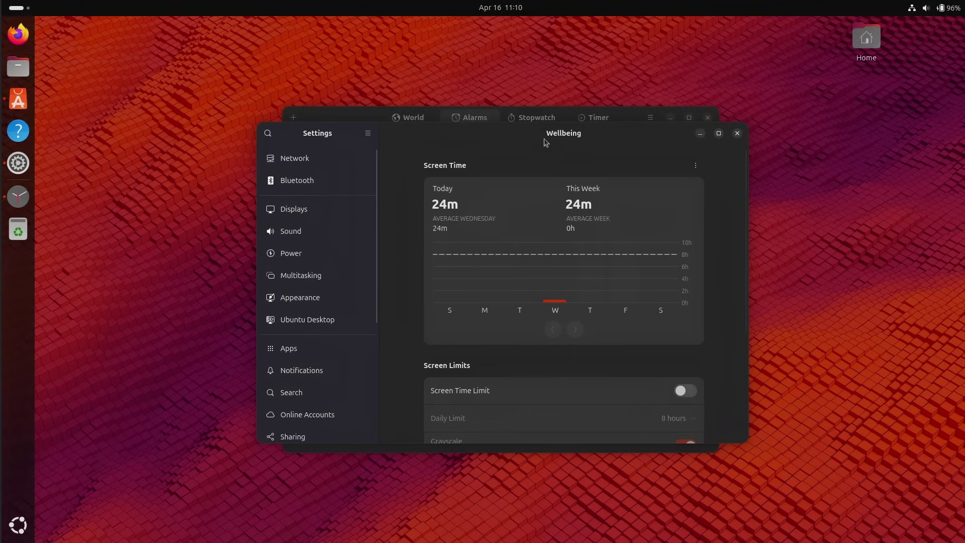
{"action": "left_click_drag", "start_coordinate": [550, 140], "coordinate": [548, 143]}
{"action": "scroll", "coordinate": [557, 319], "scroll_direction": "down", "scroll_amount": 5}
{"action": "scroll", "coordinate": [555, 324], "scroll_direction": "up", "scroll_amount": 5}
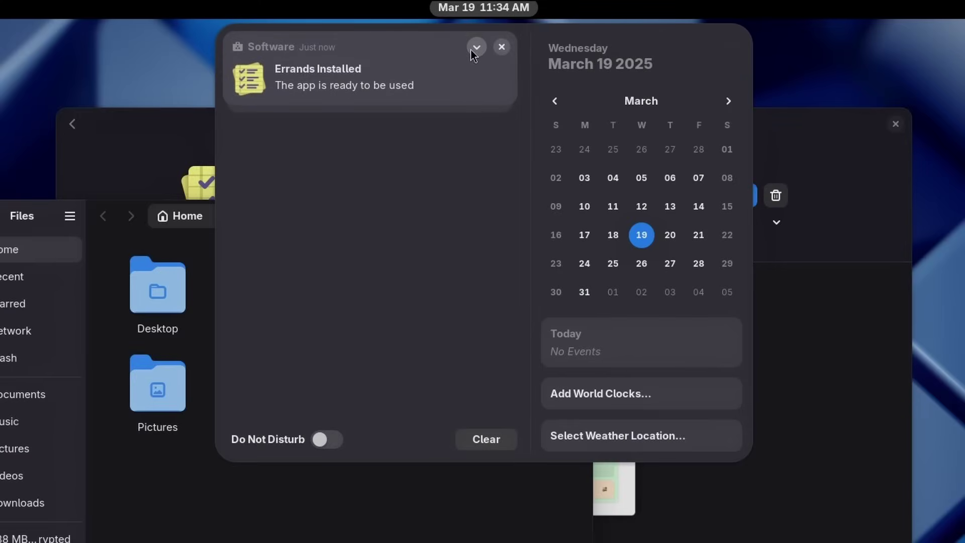
- Expand the stacked Software notifications and dismiss the Updates Ready to Install card
{"action": "left_click", "coordinate": [472, 49]}
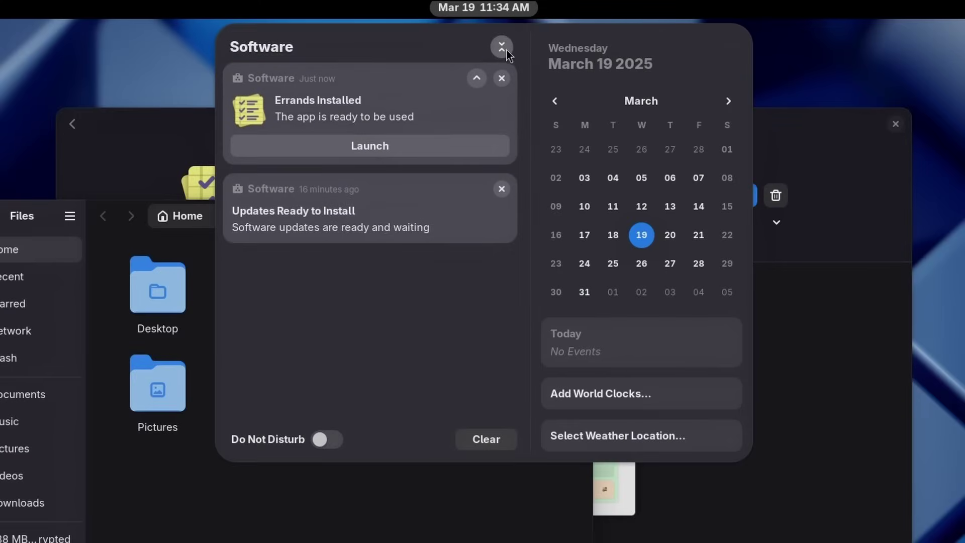
{"action": "left_click", "coordinate": [501, 48]}
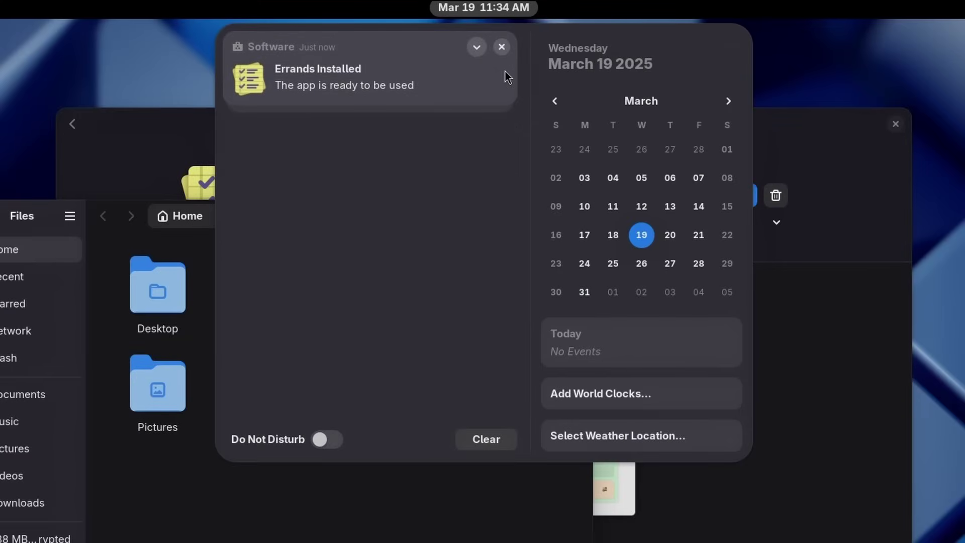
{"action": "left_click", "coordinate": [477, 48]}
{"action": "left_click", "coordinate": [502, 189]}
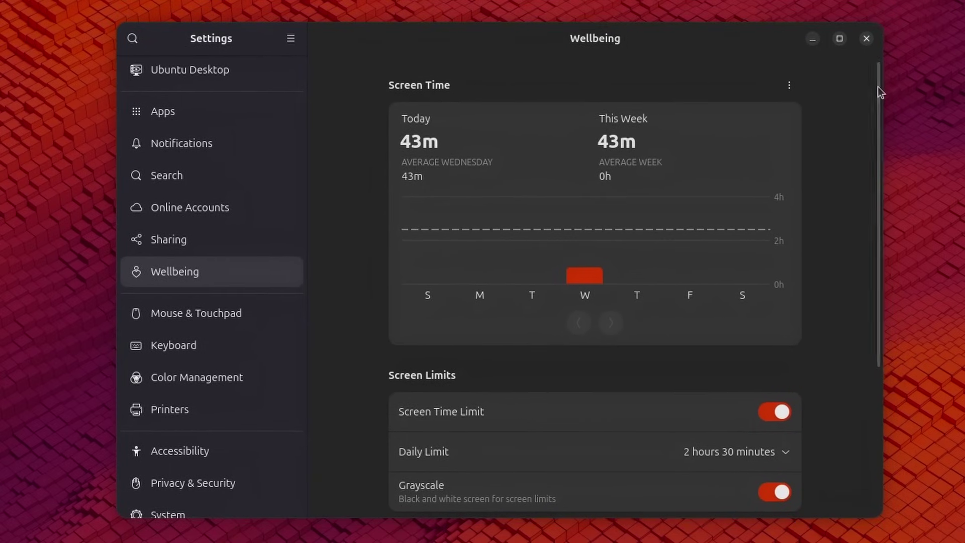
- Show the Screen Time menu offering to disable screen time recording
{"action": "left_click_drag", "start_coordinate": [877, 87], "coordinate": [847, 80]}
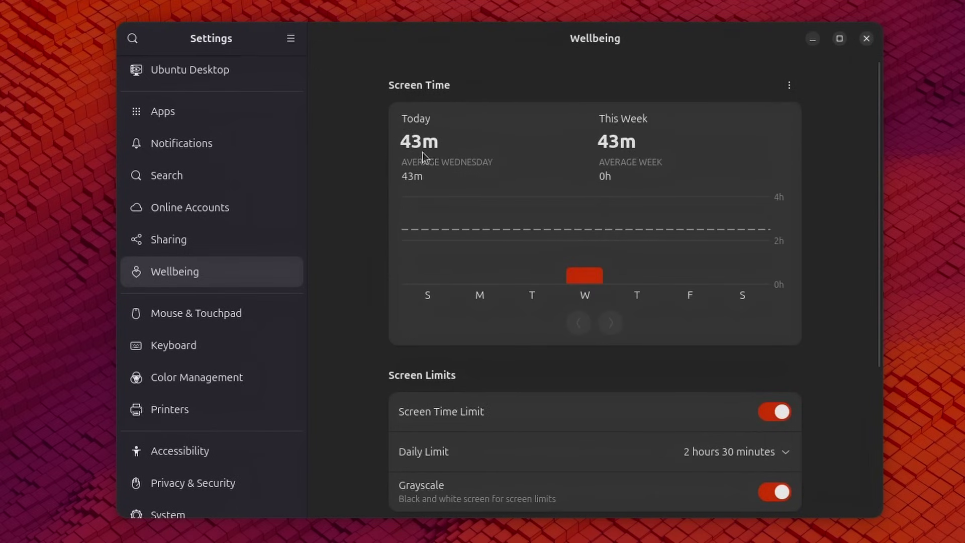
{"action": "left_click", "coordinate": [790, 87]}
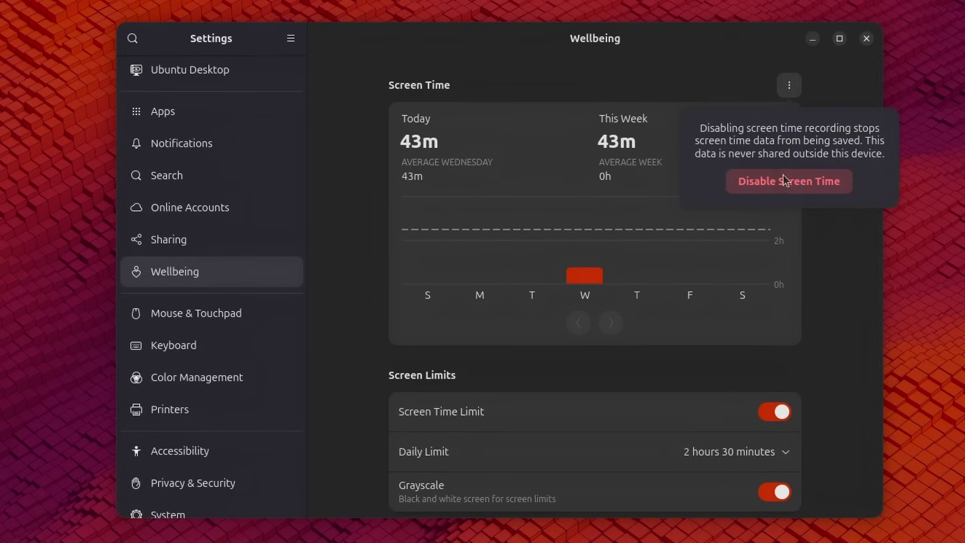
- Dismiss the Screen Time popover and check the Daily Limit setting without changing it
{"action": "left_click", "coordinate": [843, 274]}
{"action": "scroll", "coordinate": [827, 274], "scroll_direction": "down", "scroll_amount": 3}
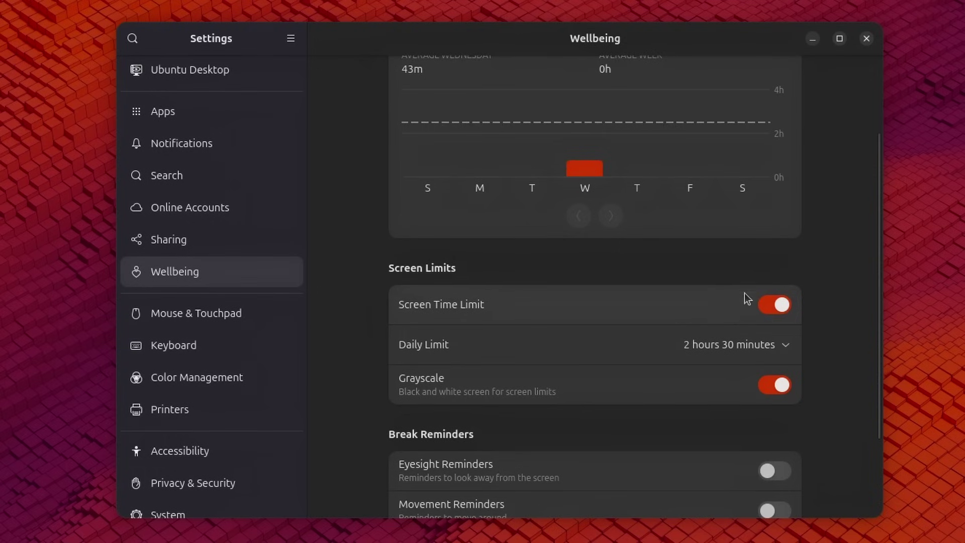
{"action": "left_click", "coordinate": [763, 346]}
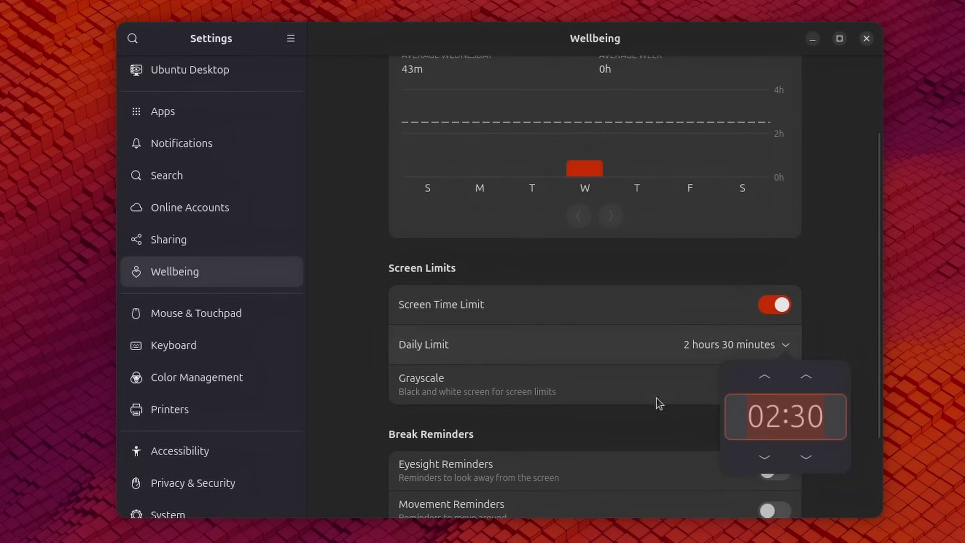
{"action": "left_click", "coordinate": [851, 312]}
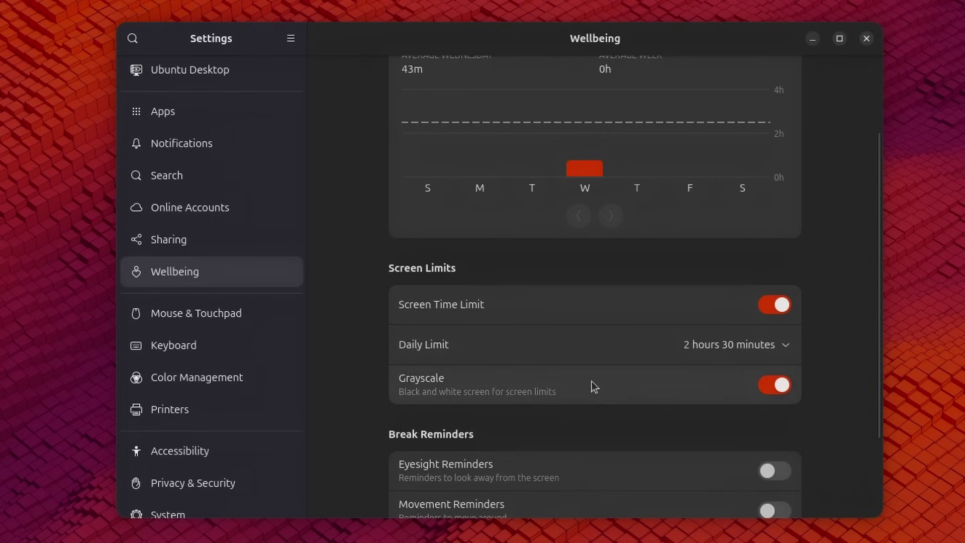
- Turn on Eyesight and Movement Reminders, keeping the 5 minutes / 30 minutes break schedule
{"action": "scroll", "coordinate": [611, 372], "scroll_direction": "down", "scroll_amount": 2}
{"action": "scroll", "coordinate": [604, 371], "scroll_direction": "down", "scroll_amount": 2}
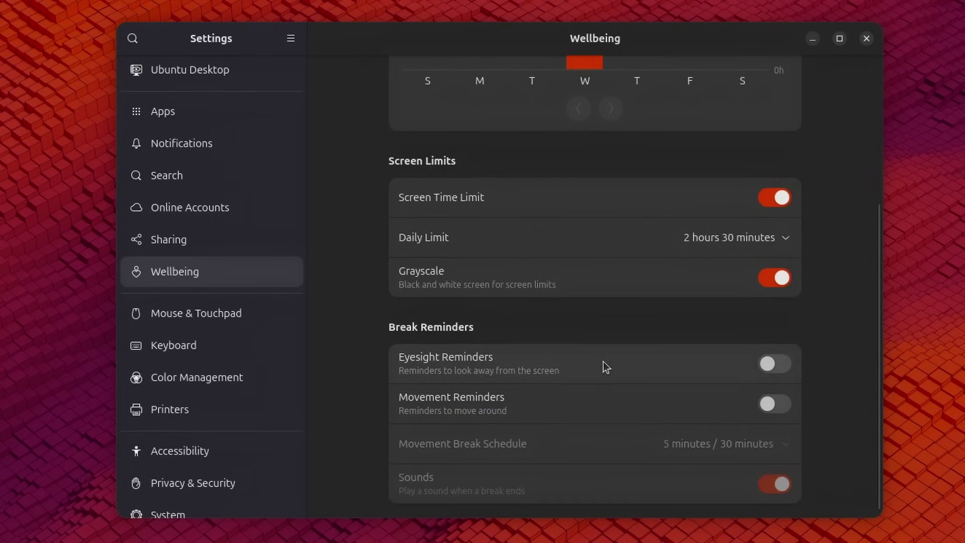
{"action": "scroll", "coordinate": [609, 355], "scroll_direction": "down", "scroll_amount": 1}
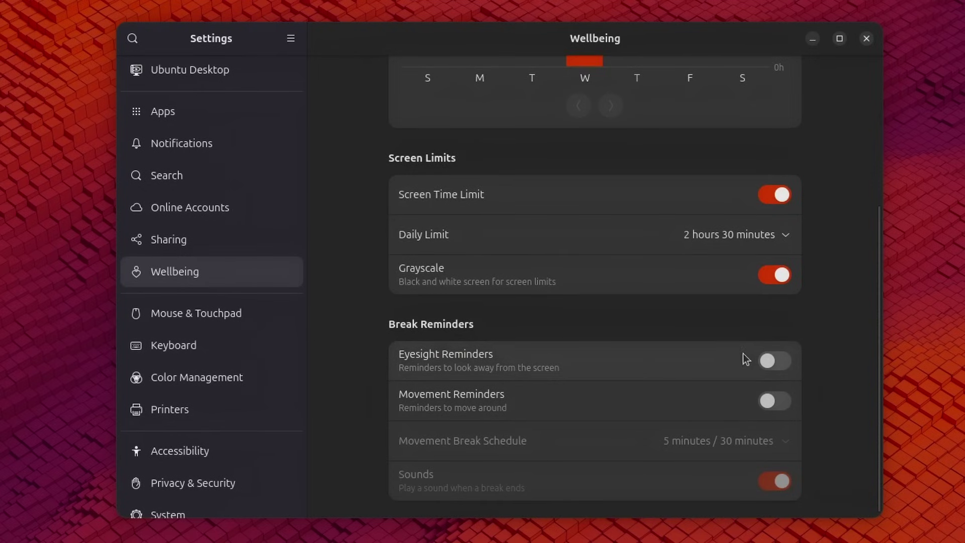
{"action": "left_click", "coordinate": [774, 360]}
{"action": "left_click", "coordinate": [766, 405]}
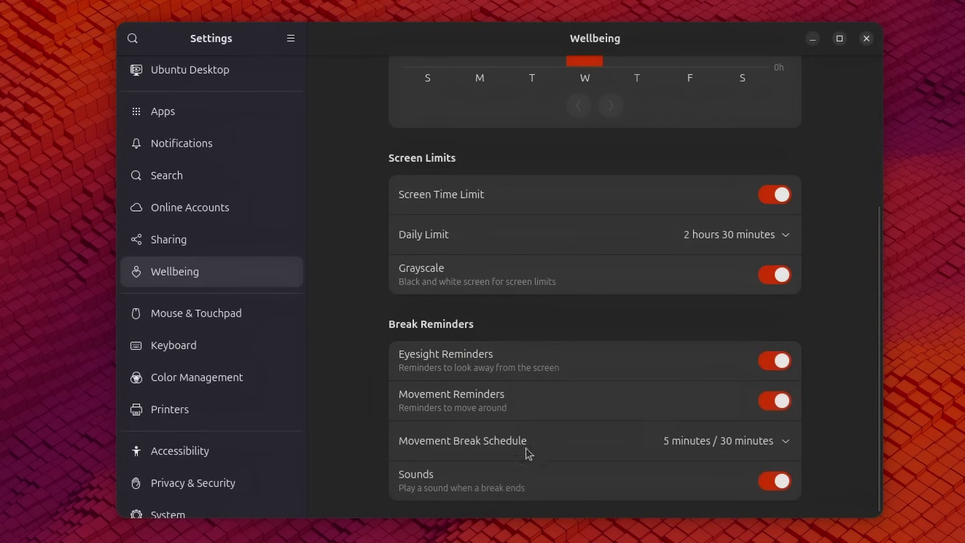
{"action": "left_click", "coordinate": [752, 448]}
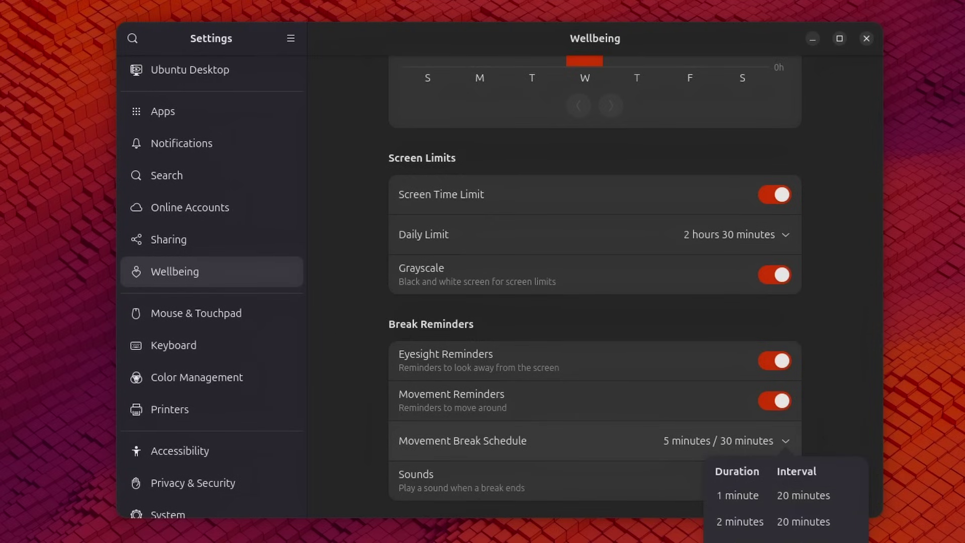
{"action": "left_click", "coordinate": [820, 444]}
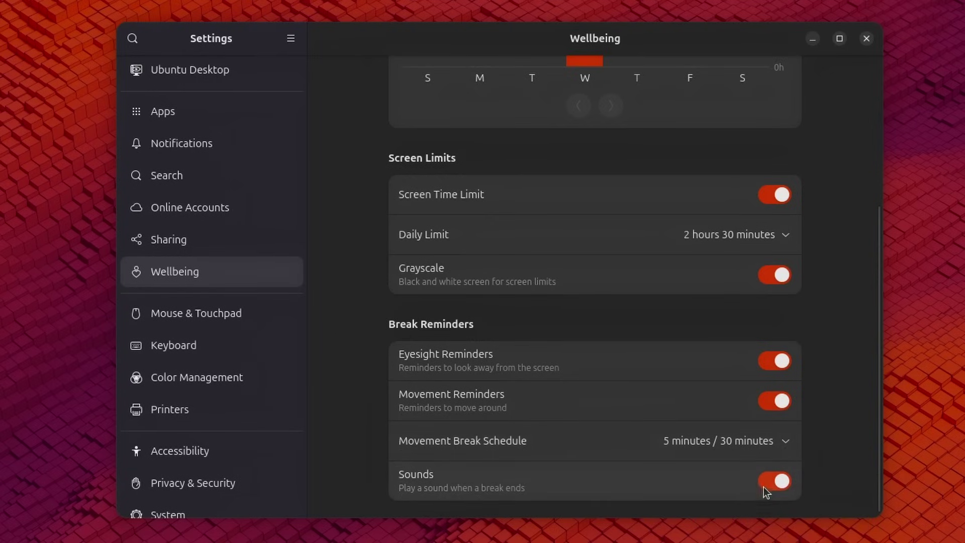
{"action": "scroll", "coordinate": [699, 155], "scroll_direction": "up", "scroll_amount": 5}
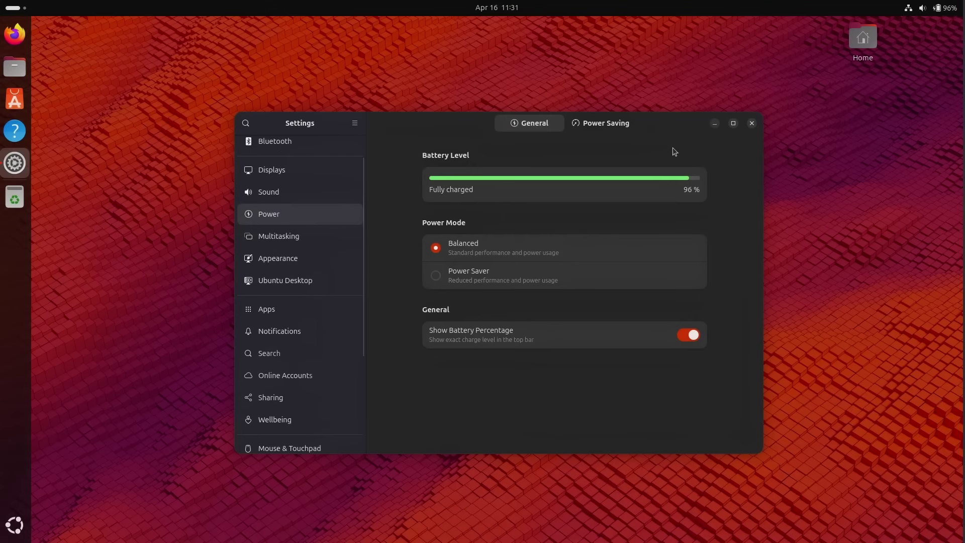
- Check the Power Saving settings, return to the General power settings, and reposition the Settings window
{"action": "left_click", "coordinate": [608, 123]}
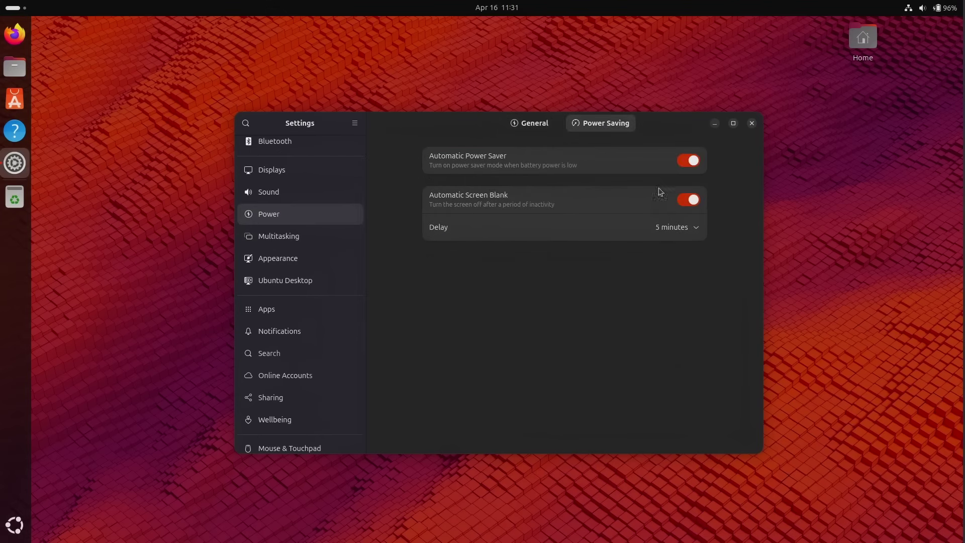
{"action": "left_click", "coordinate": [558, 123]}
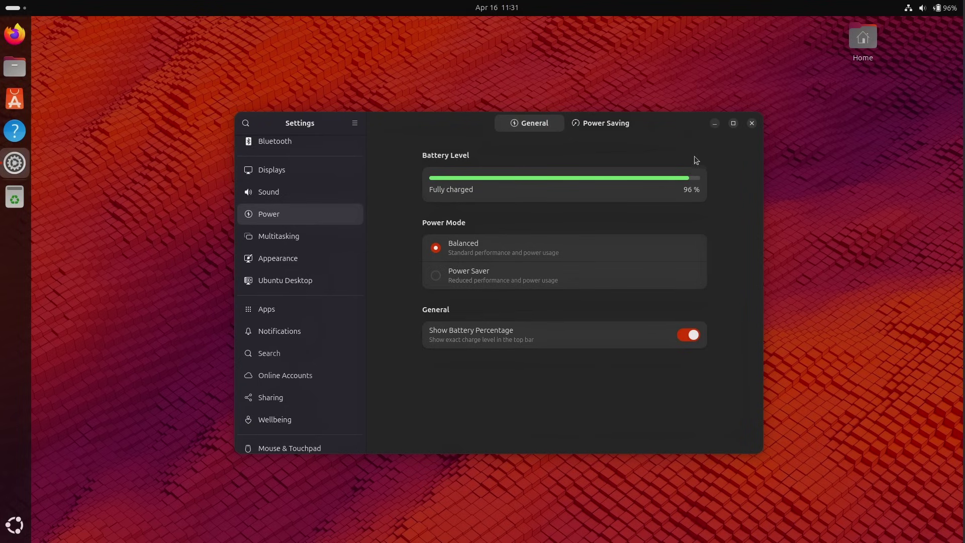
{"action": "left_click_drag", "start_coordinate": [651, 125], "coordinate": [674, 124]}
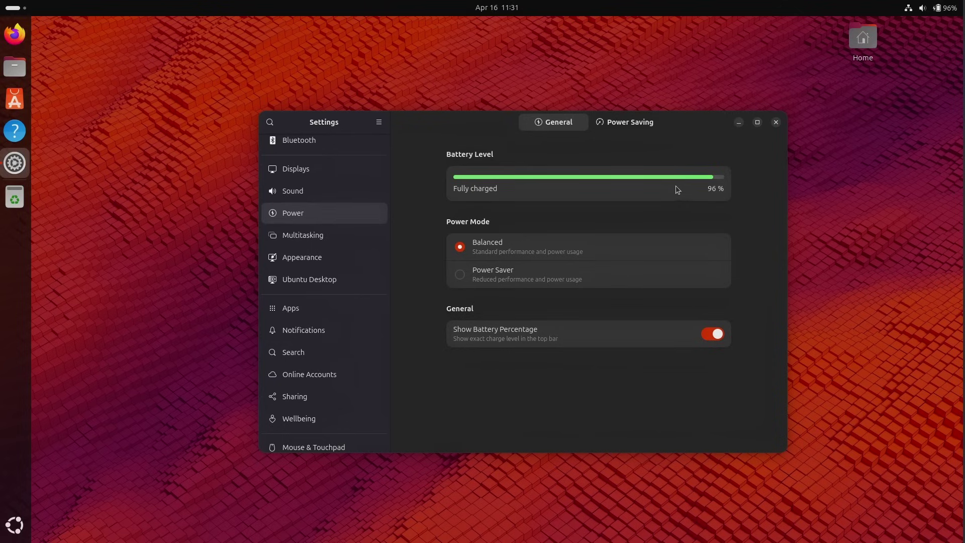
{"action": "left_click_drag", "start_coordinate": [689, 123], "coordinate": [682, 134]}
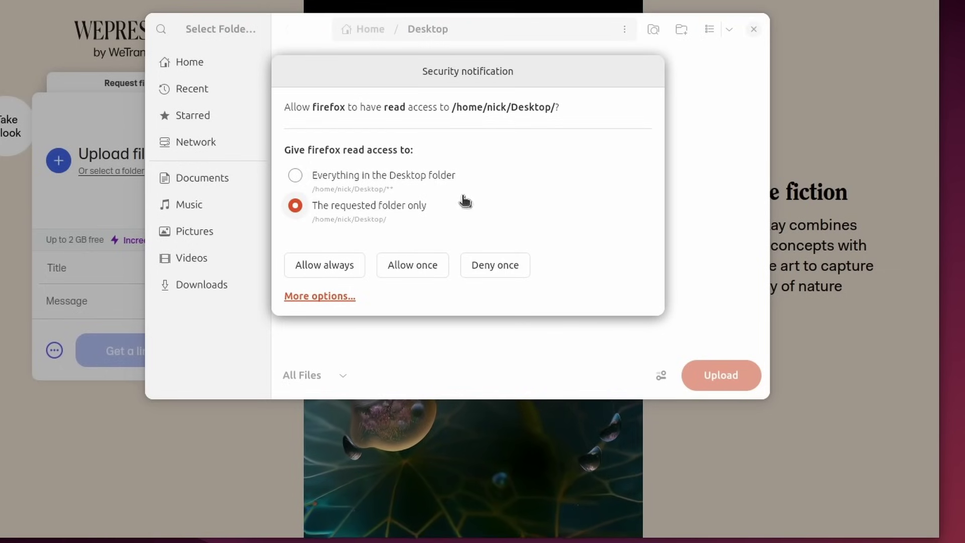
- Grant Firefox permanent read access to the Desktop folder and dismiss the permission-denied error
{"action": "left_click", "coordinate": [328, 267]}
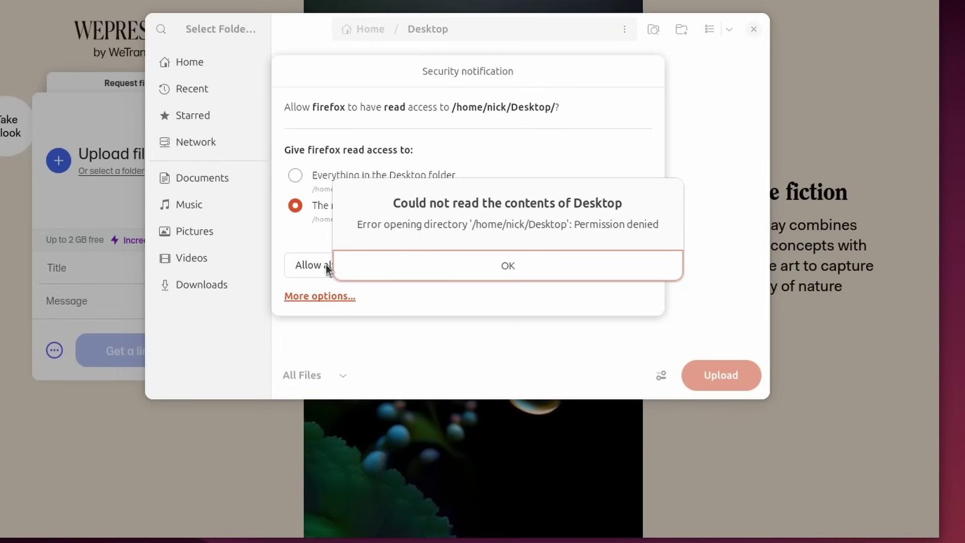
{"action": "left_click", "coordinate": [416, 268]}
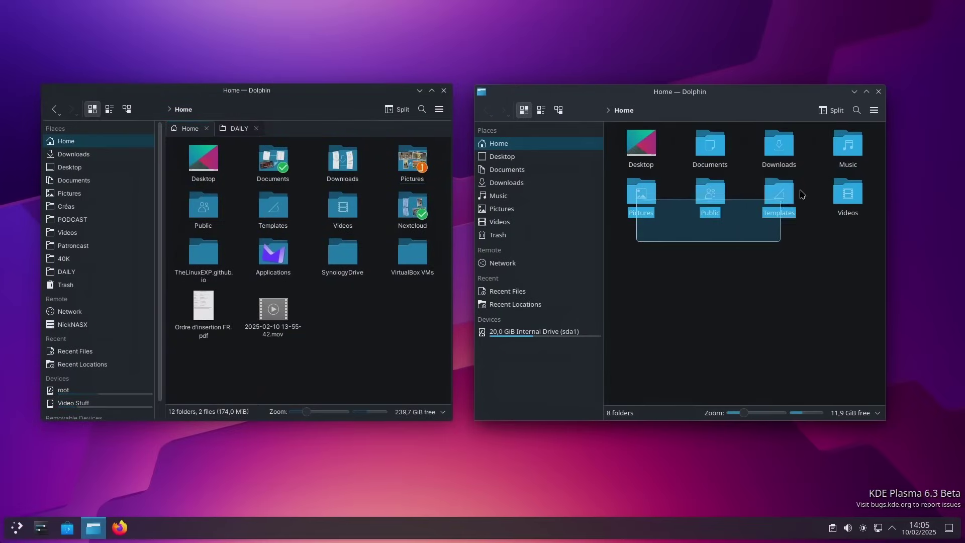
- Select all eight Home folders in the right Dolphin window with a rubber-band drag
{"action": "left_click_drag", "start_coordinate": [808, 191], "coordinate": [859, 148]}
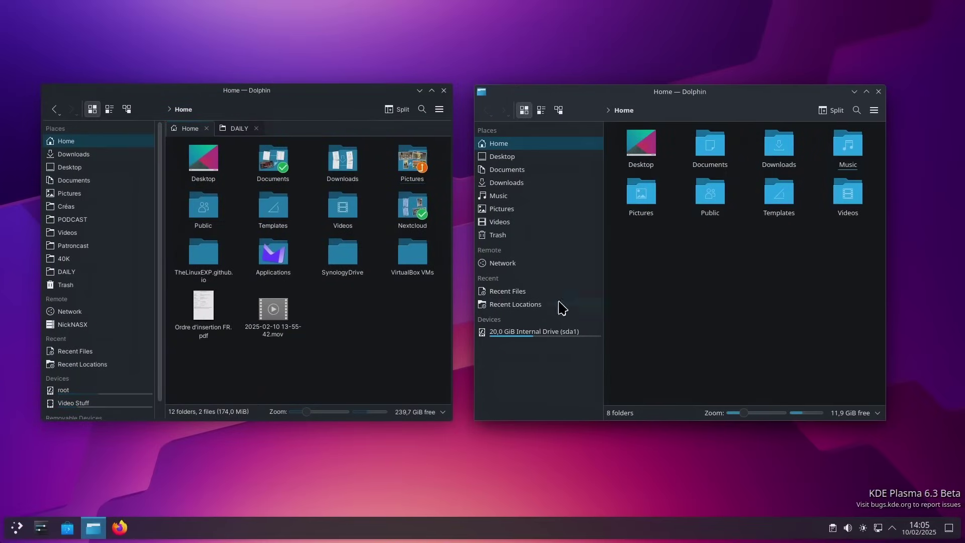